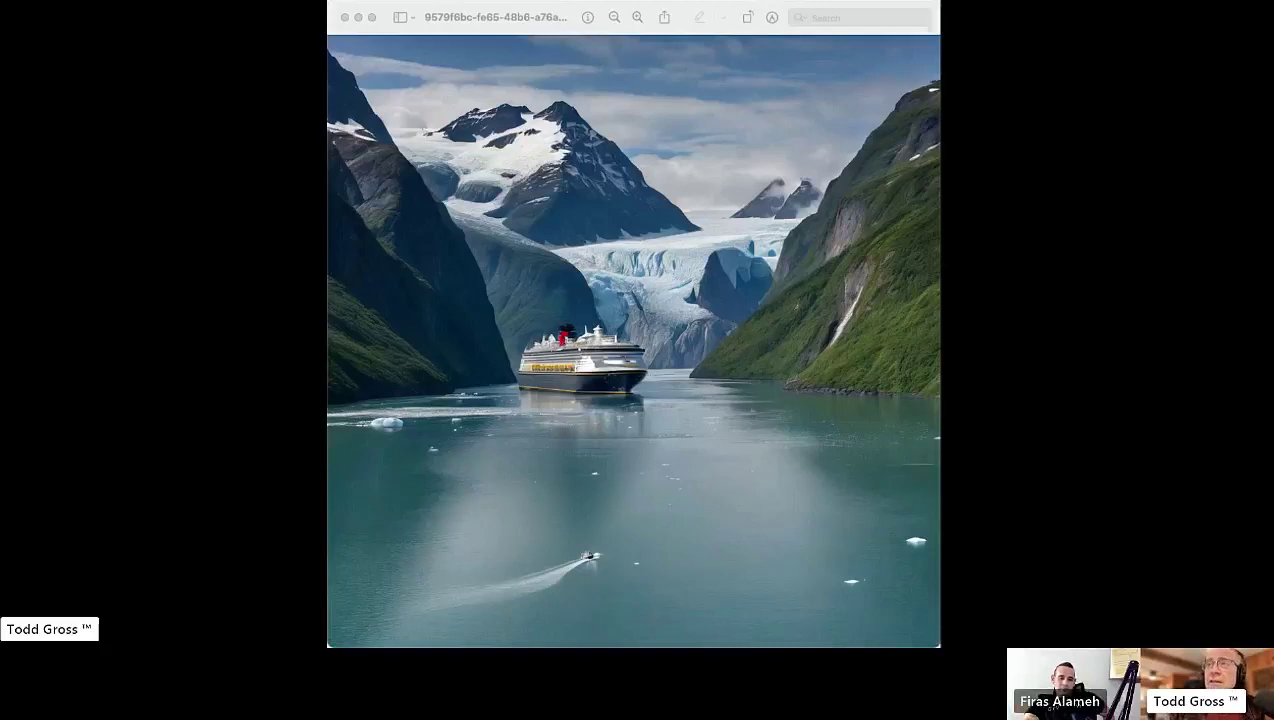
# - Switch from the image viewer to Synthesys AI Studio in the browser and open the AI Images prompt page
pyautogui.press('Right')
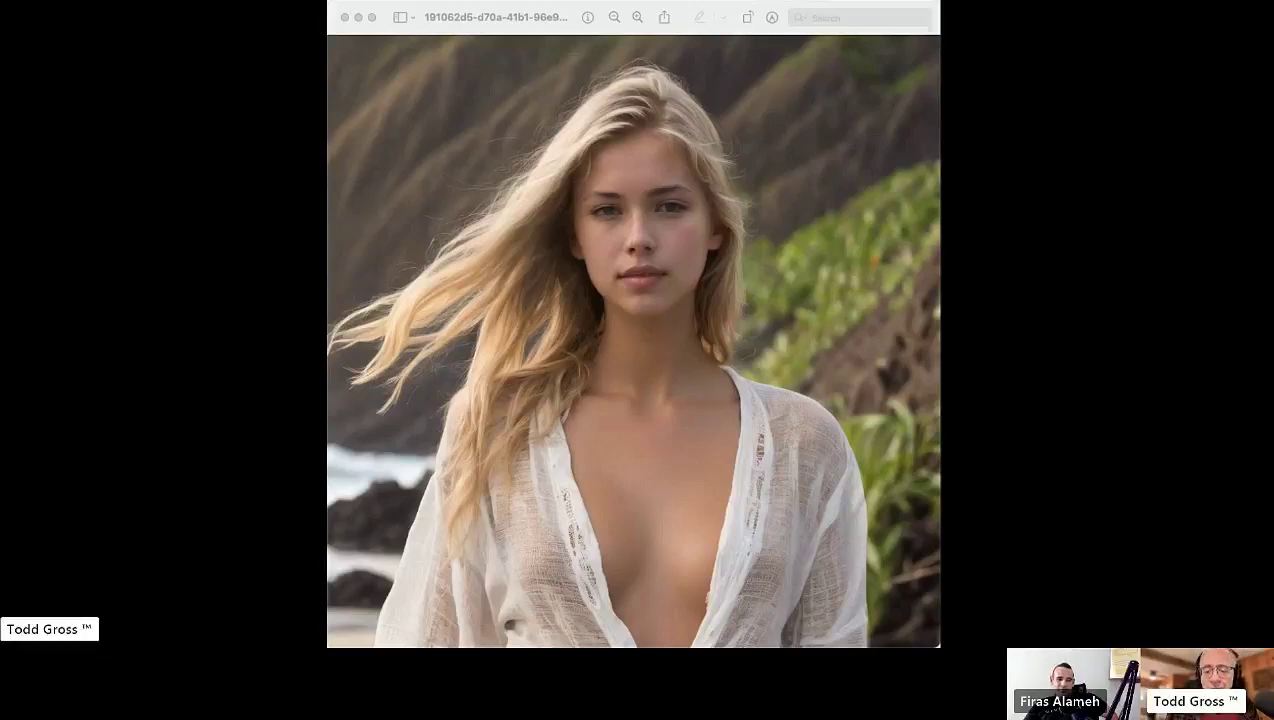
pyautogui.press('super+Tab')
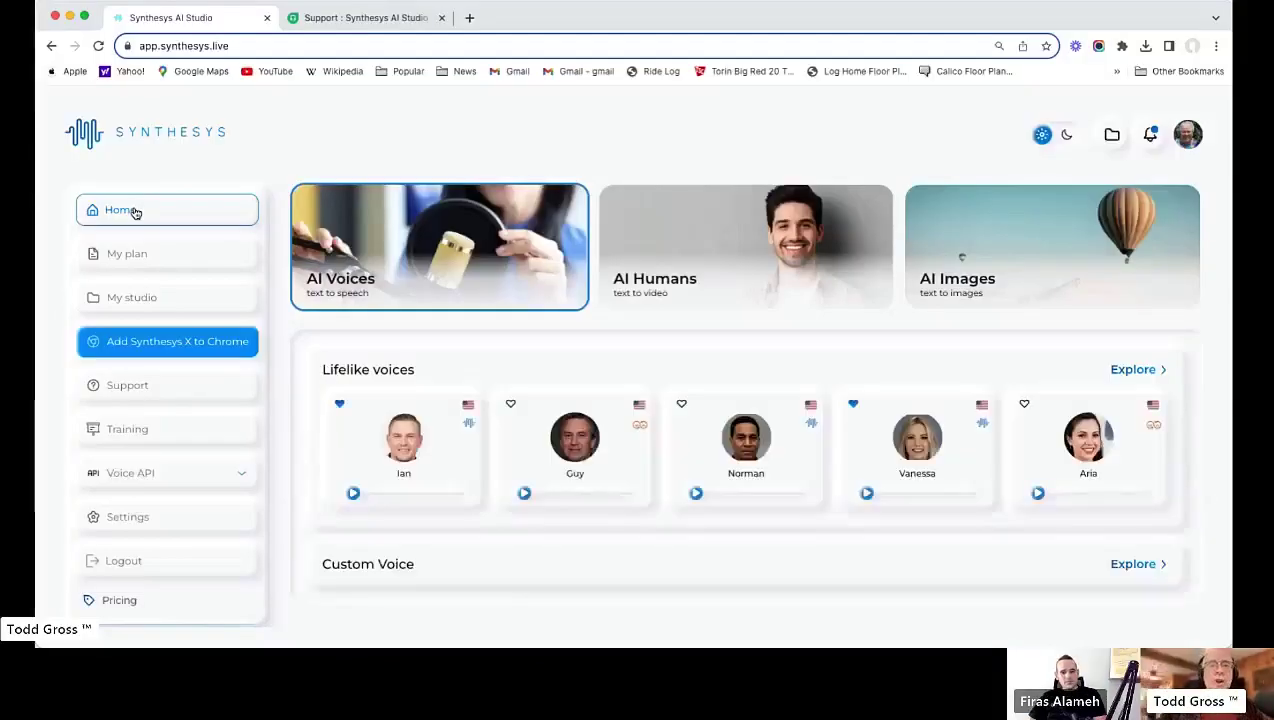
pyautogui.click(1015, 237)
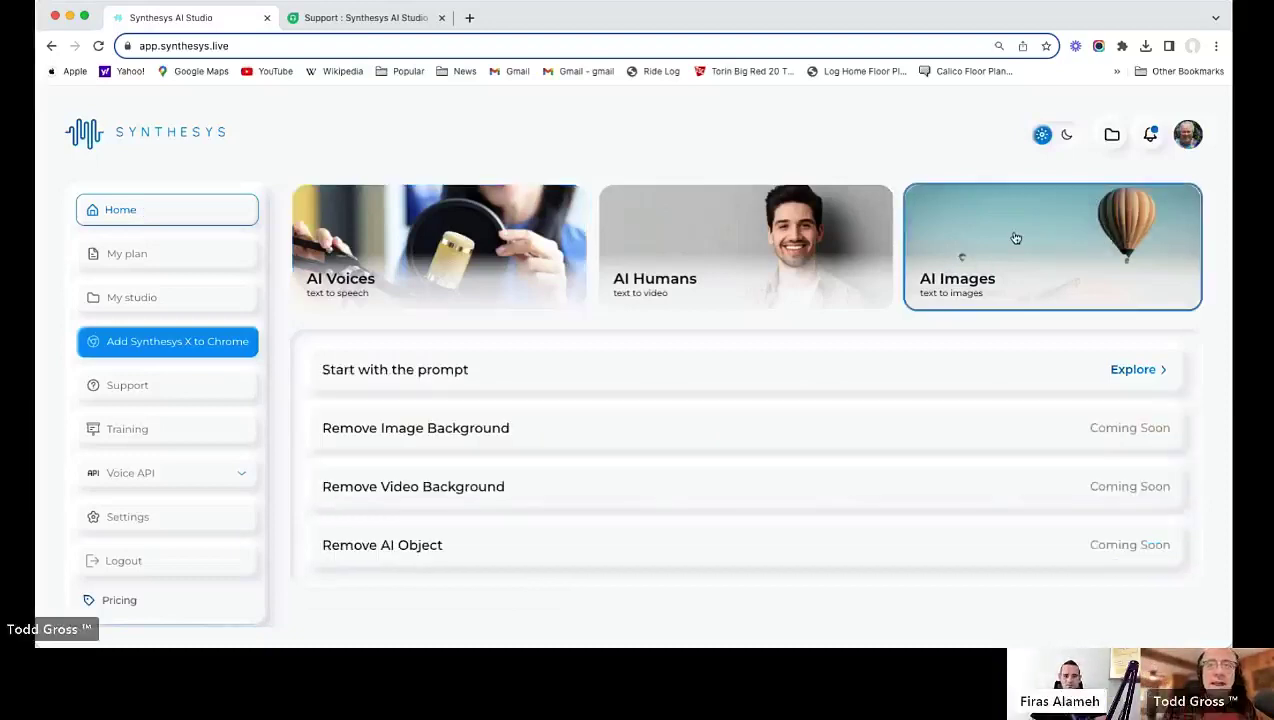
pyautogui.click(1136, 370)
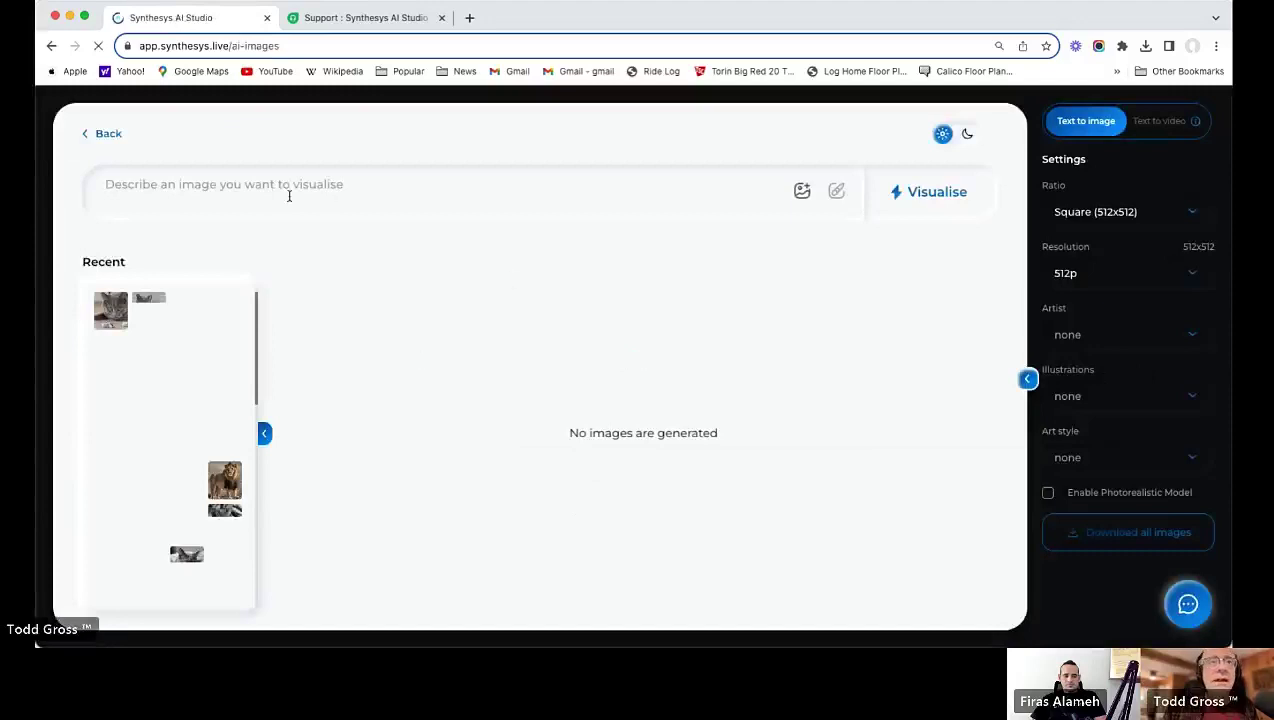
# - Generate images from the prompt "Astronaut on the Moon with the Earth in the background and an alien spaceship"
pyautogui.click(221, 184)
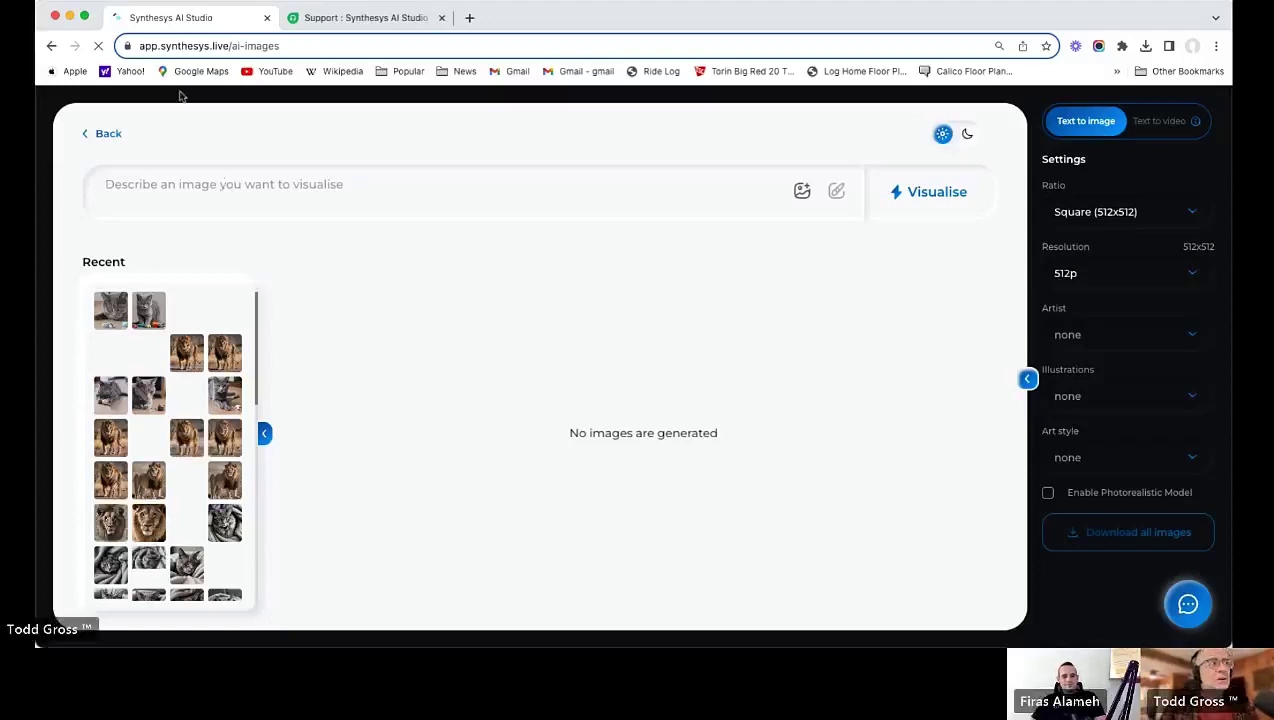
pyautogui.write('Yo')
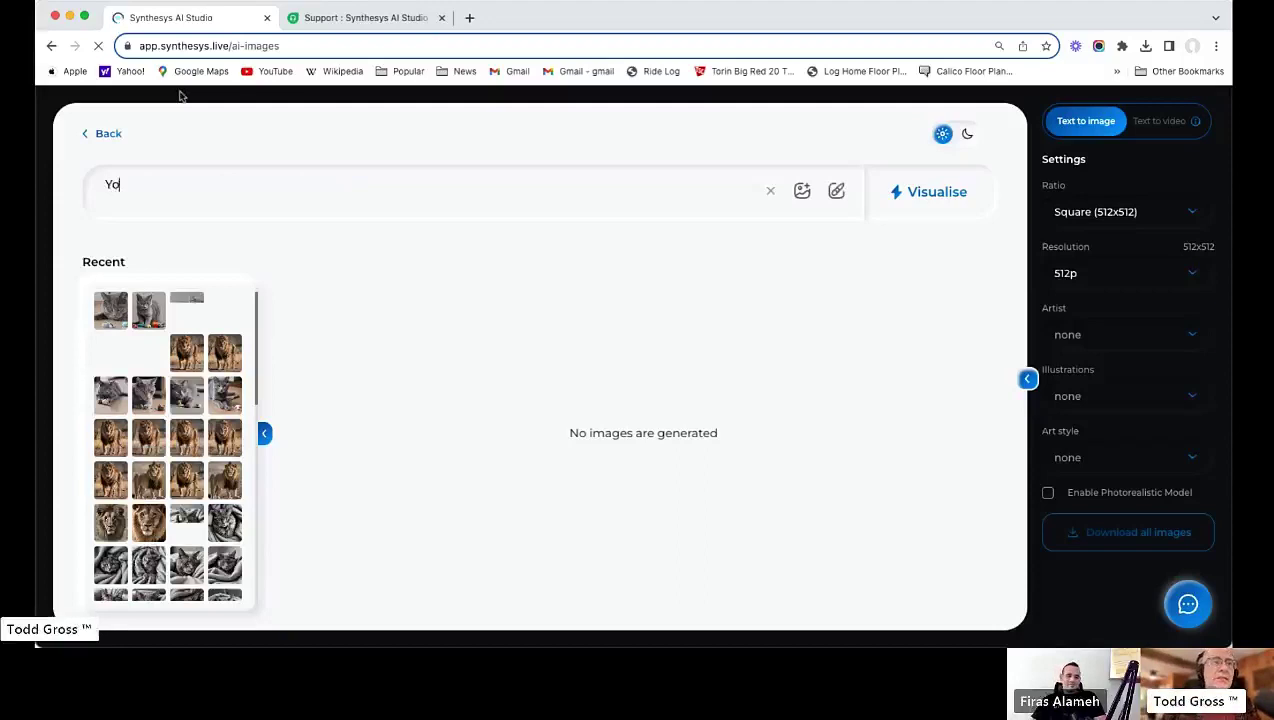
pyautogui.press('BackSpace')
pyautogui.press('BackSpace')
pyautogui.write('Astr')
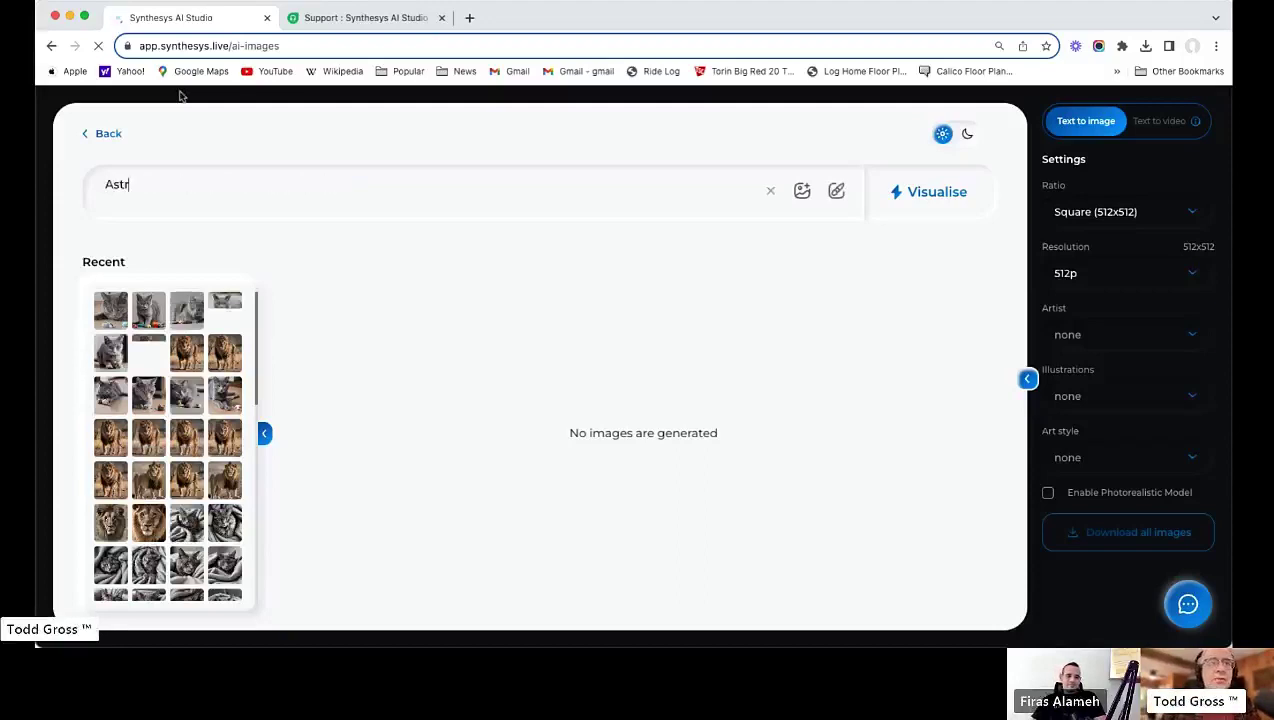
pyautogui.write('onaut on the M')
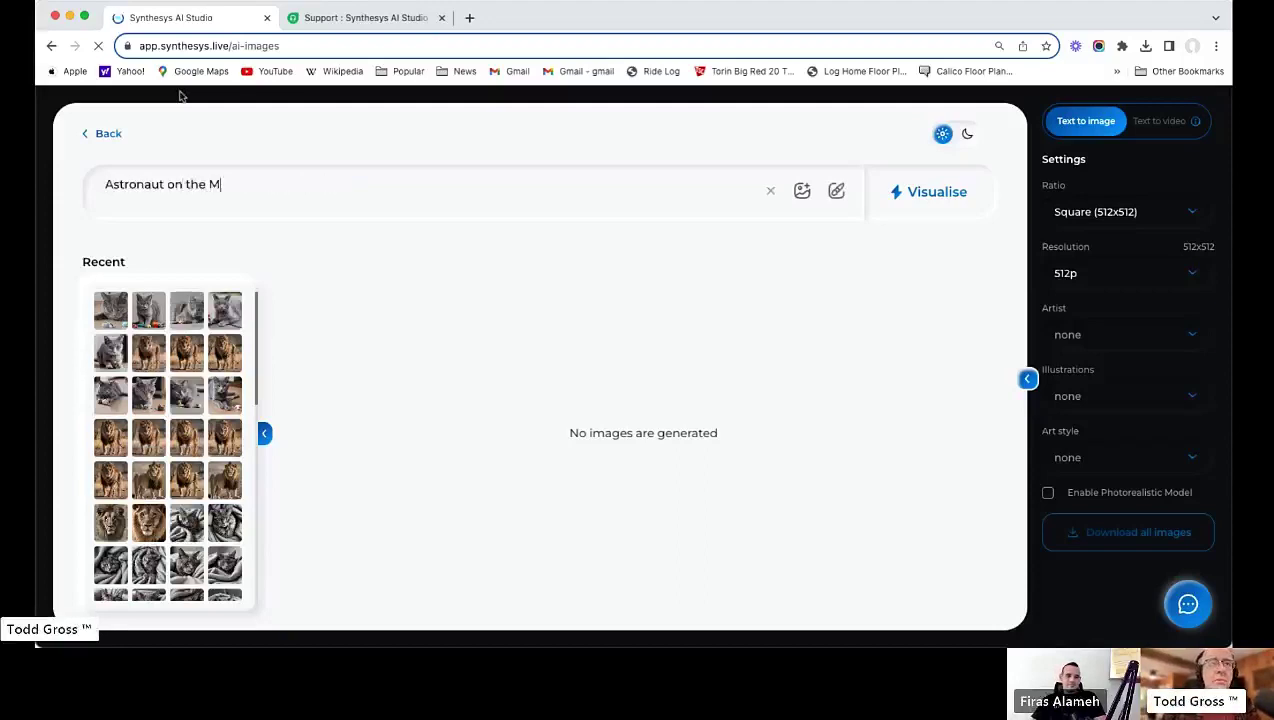
pyautogui.write('oon with the Eart')
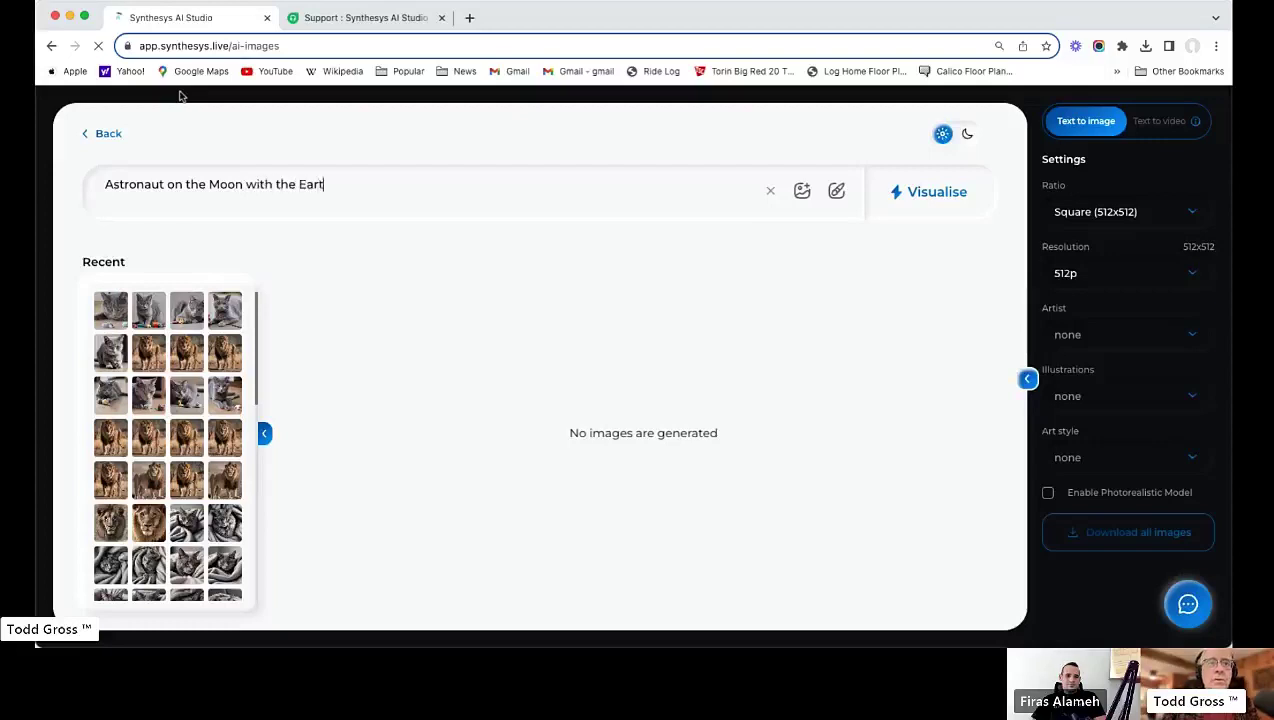
pyautogui.write('h in the background anbd a')
pyautogui.press('BackSpace')
pyautogui.press('BackSpace')
pyautogui.press('BackSpace')
pyautogui.press('BackSpace')
pyautogui.write('d an alient s')
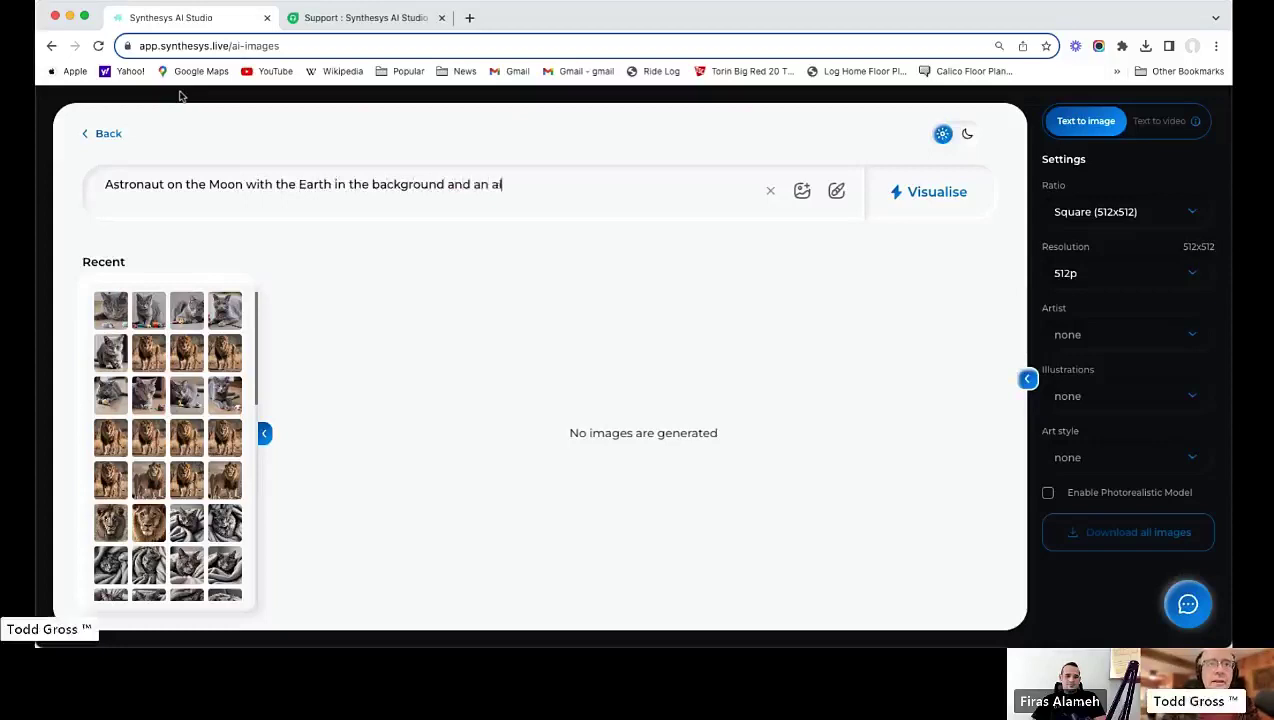
pyautogui.press('BackSpace')
pyautogui.press('BackSpace')
pyautogui.press('BackSpace')
pyautogui.write('spaceship')
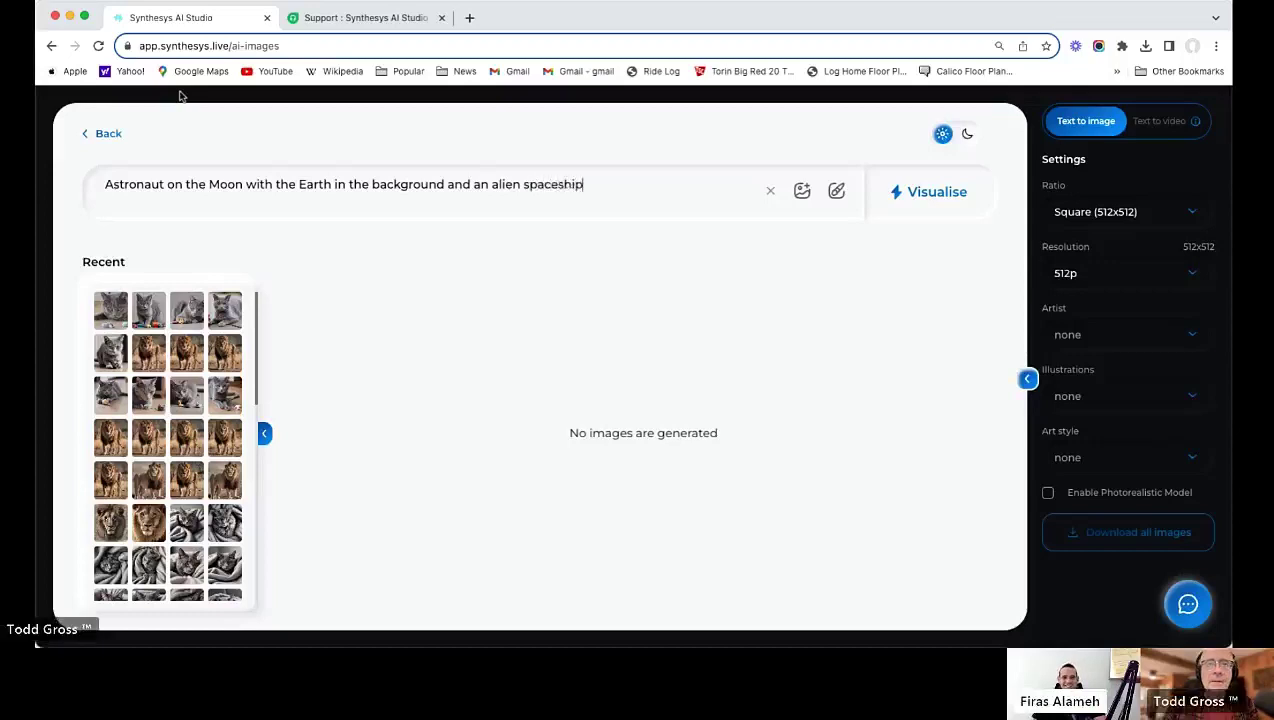
pyautogui.click(920, 188)
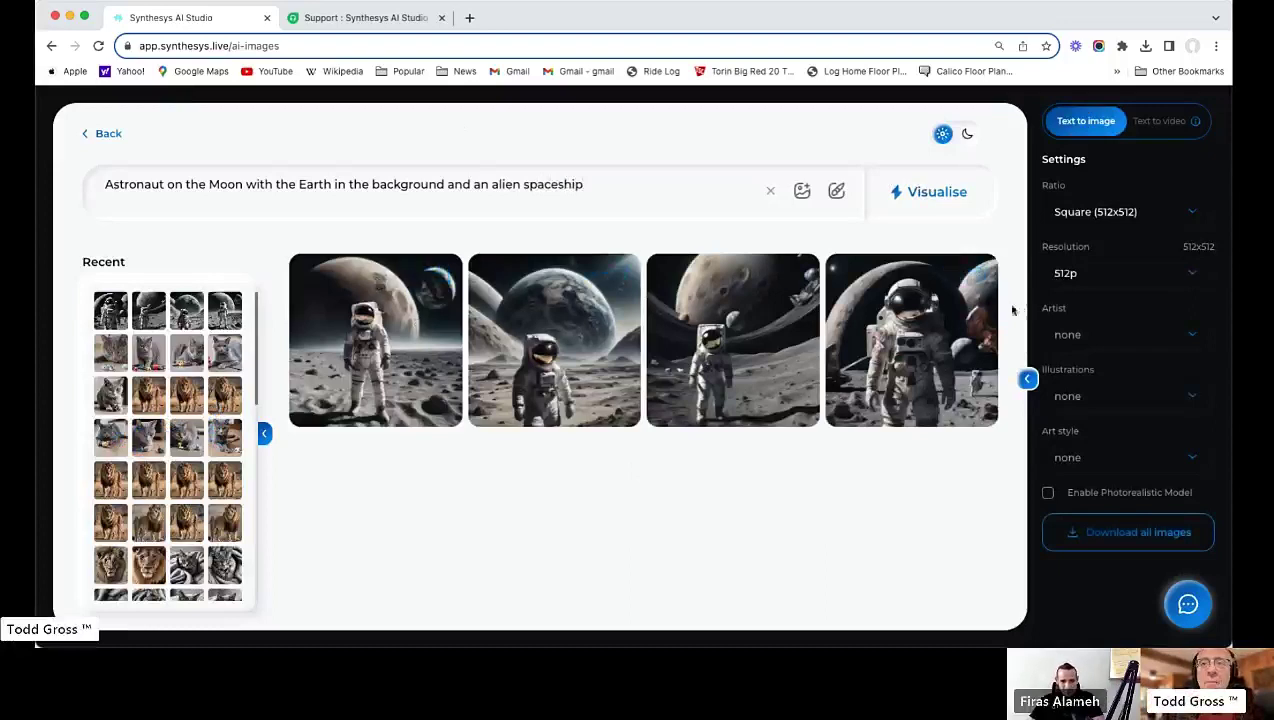
# - Preview the second generated astronaut image and a lion image from the recent creations, closing each preview
pyautogui.moveTo(436, 298)
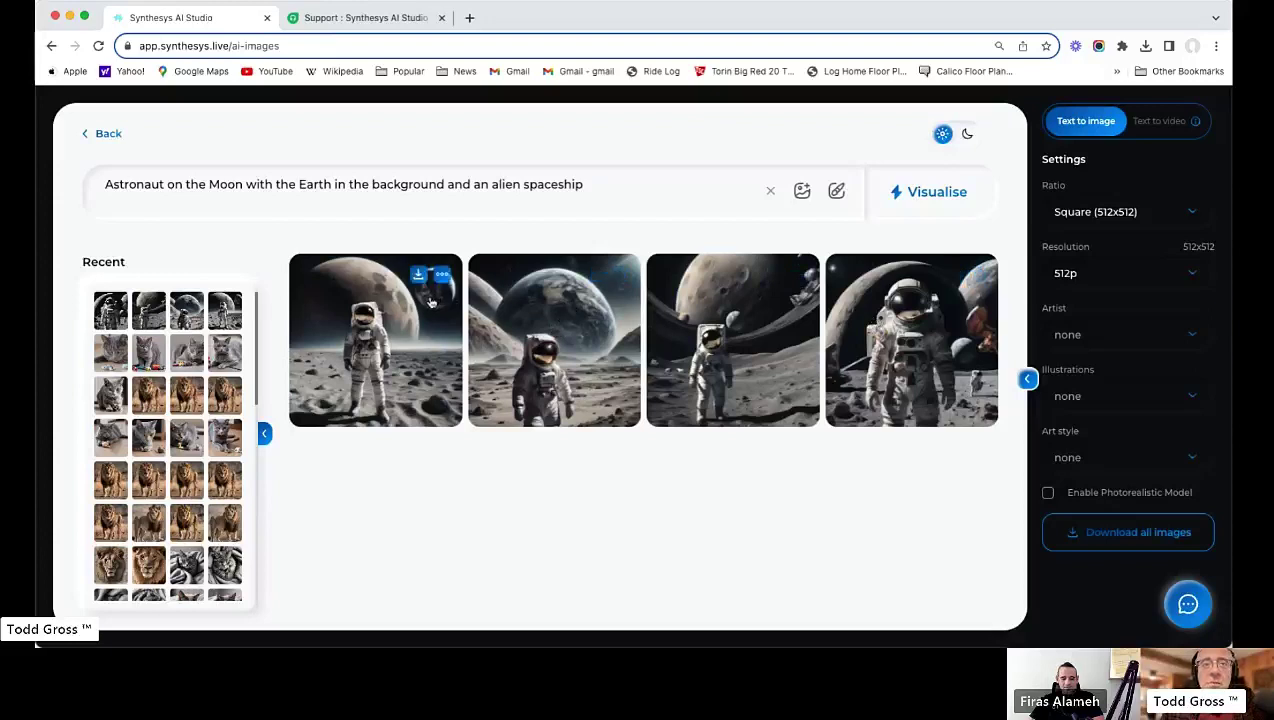
pyautogui.click(565, 308)
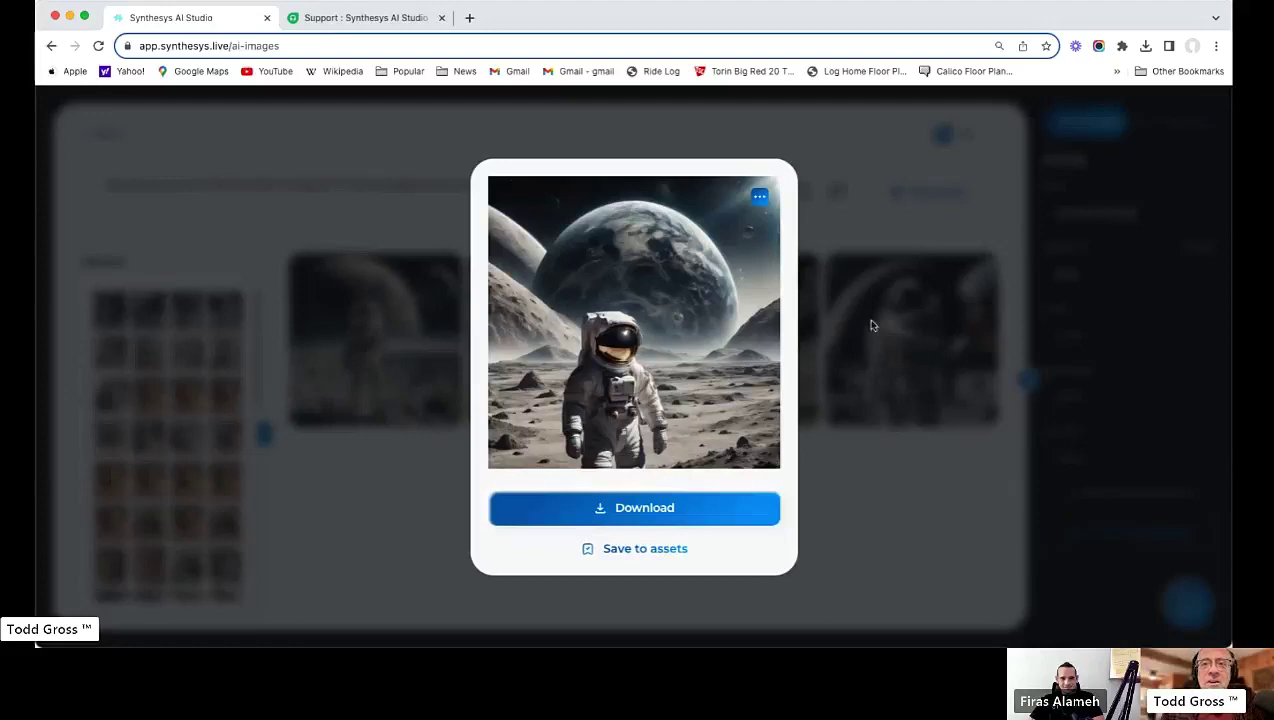
pyautogui.click(894, 208)
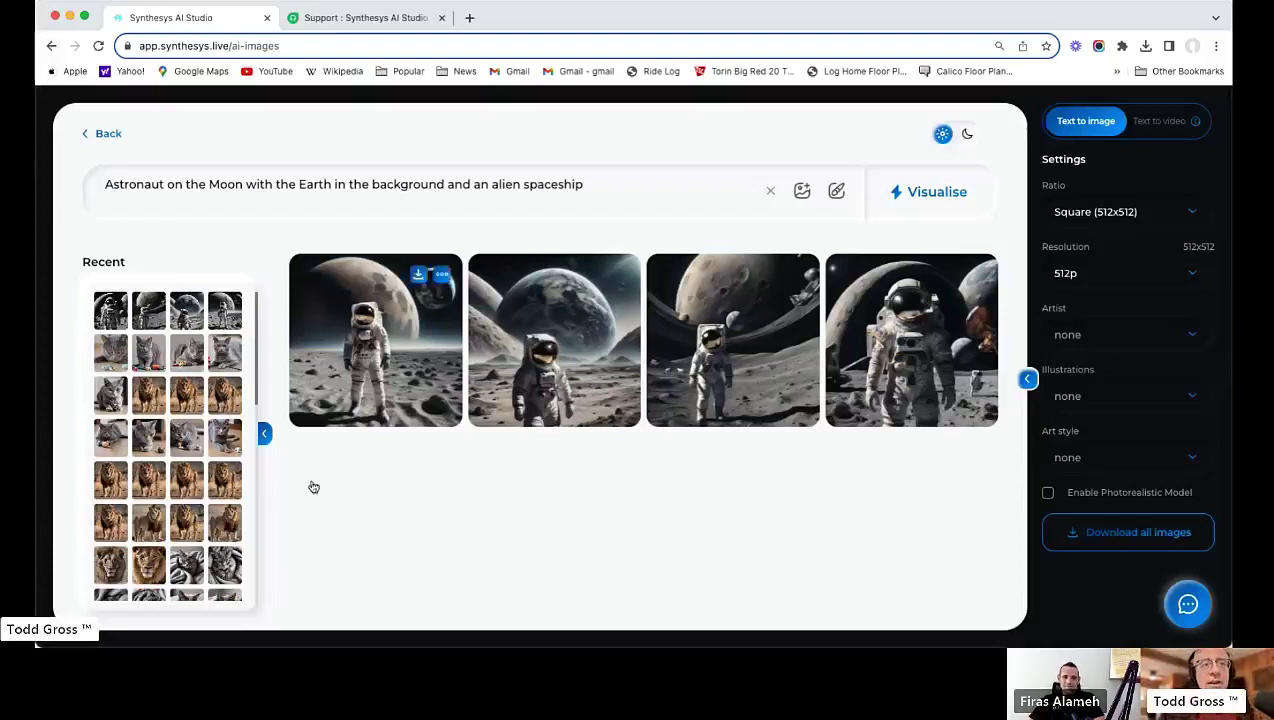
pyautogui.click(214, 387)
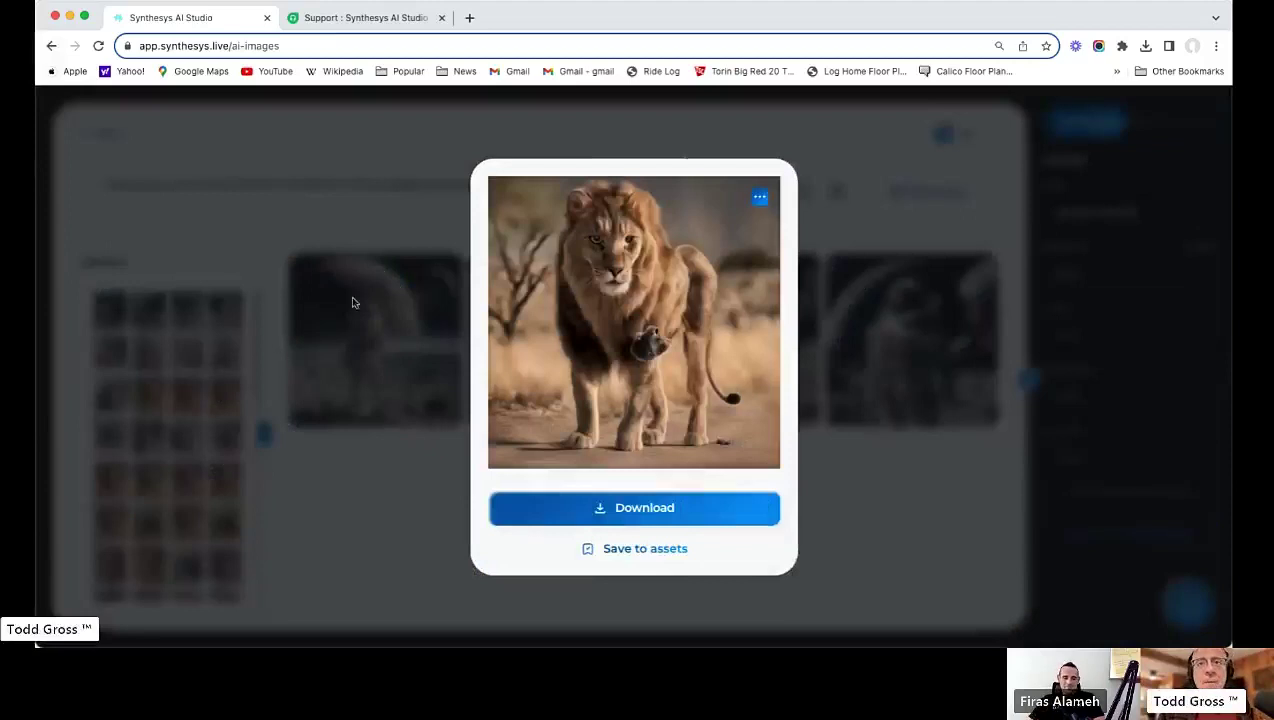
pyautogui.click(415, 210)
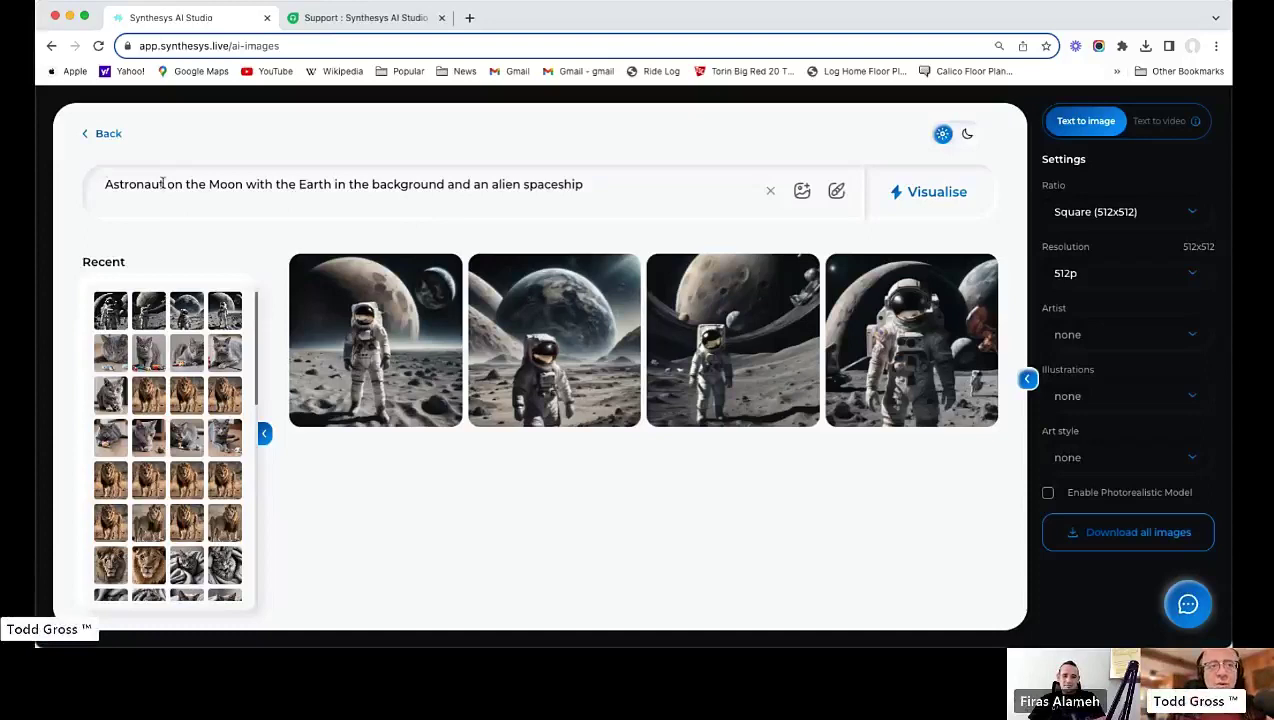
# - Return to the home page, open the AI Voices editor, and add two more paragraphs to the script
pyautogui.click(100, 136)
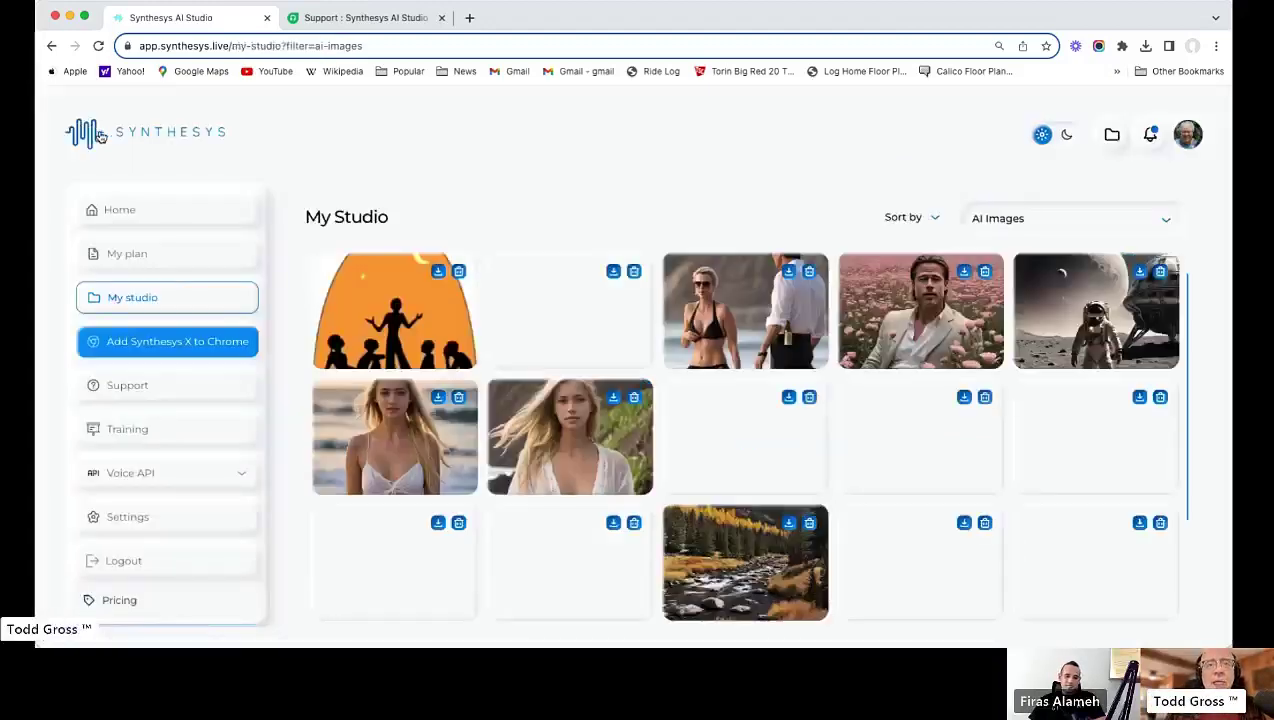
pyautogui.click(100, 136)
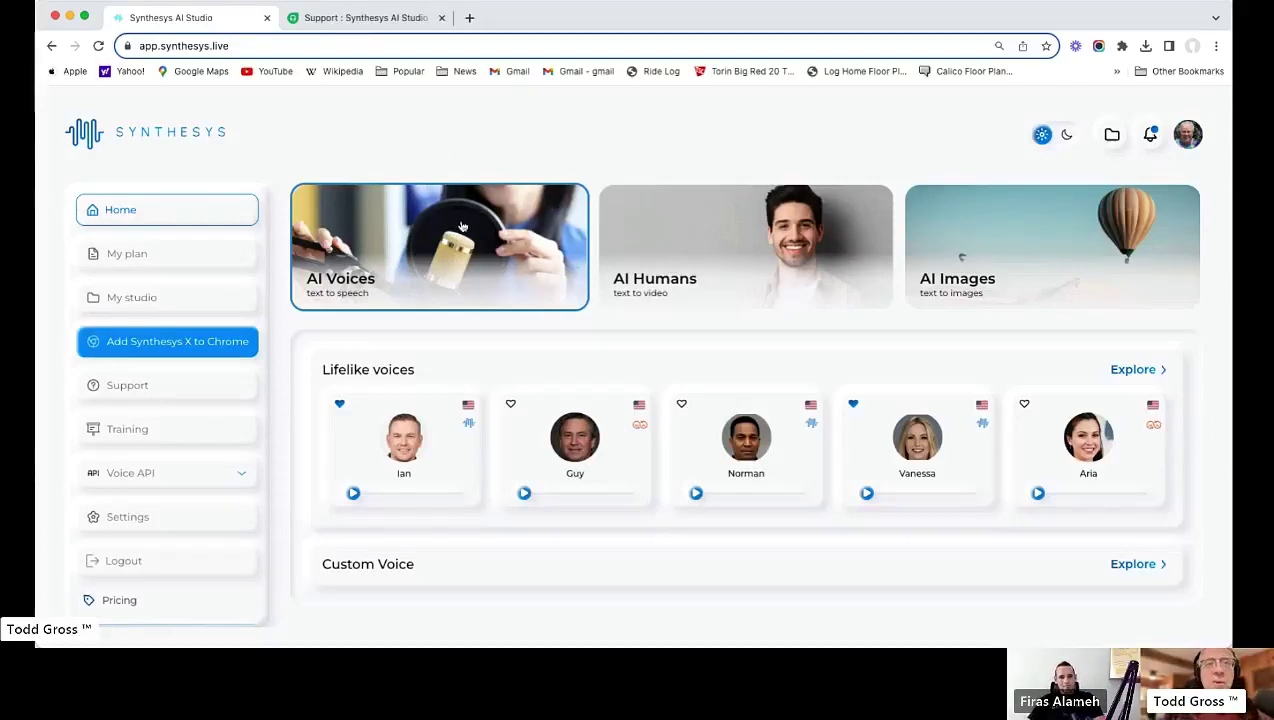
pyautogui.click(381, 257)
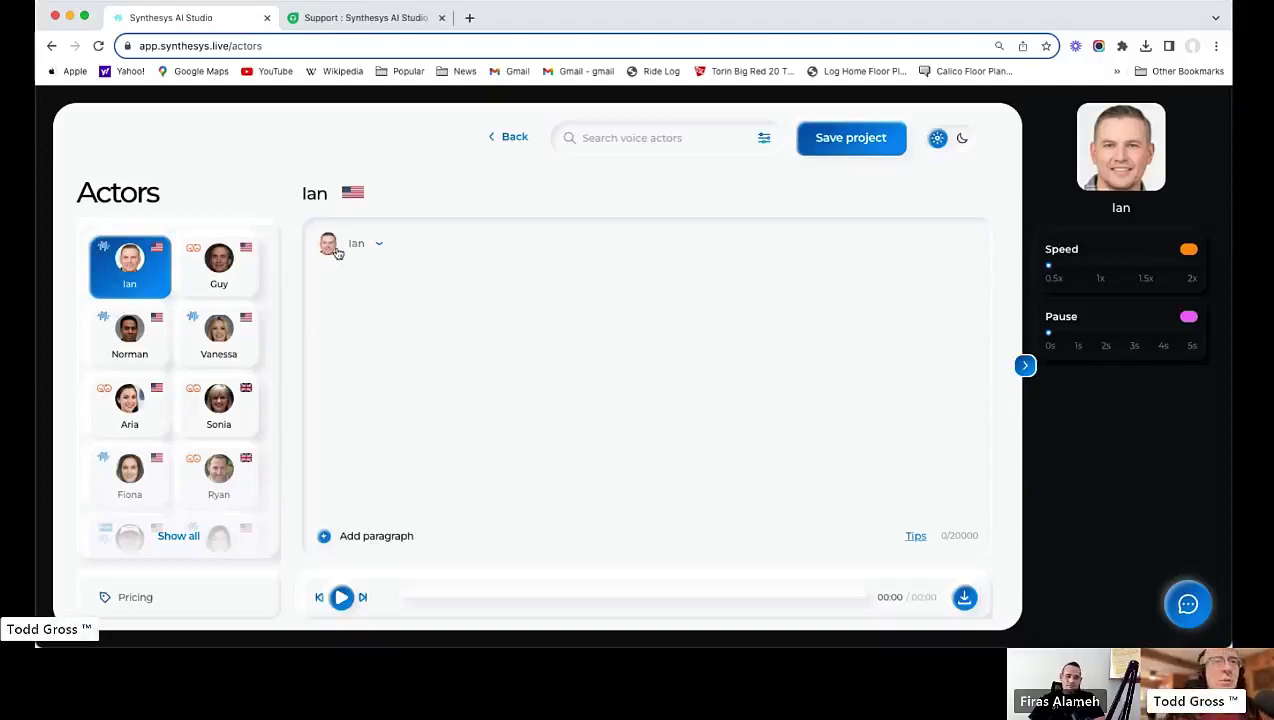
pyautogui.click(350, 536)
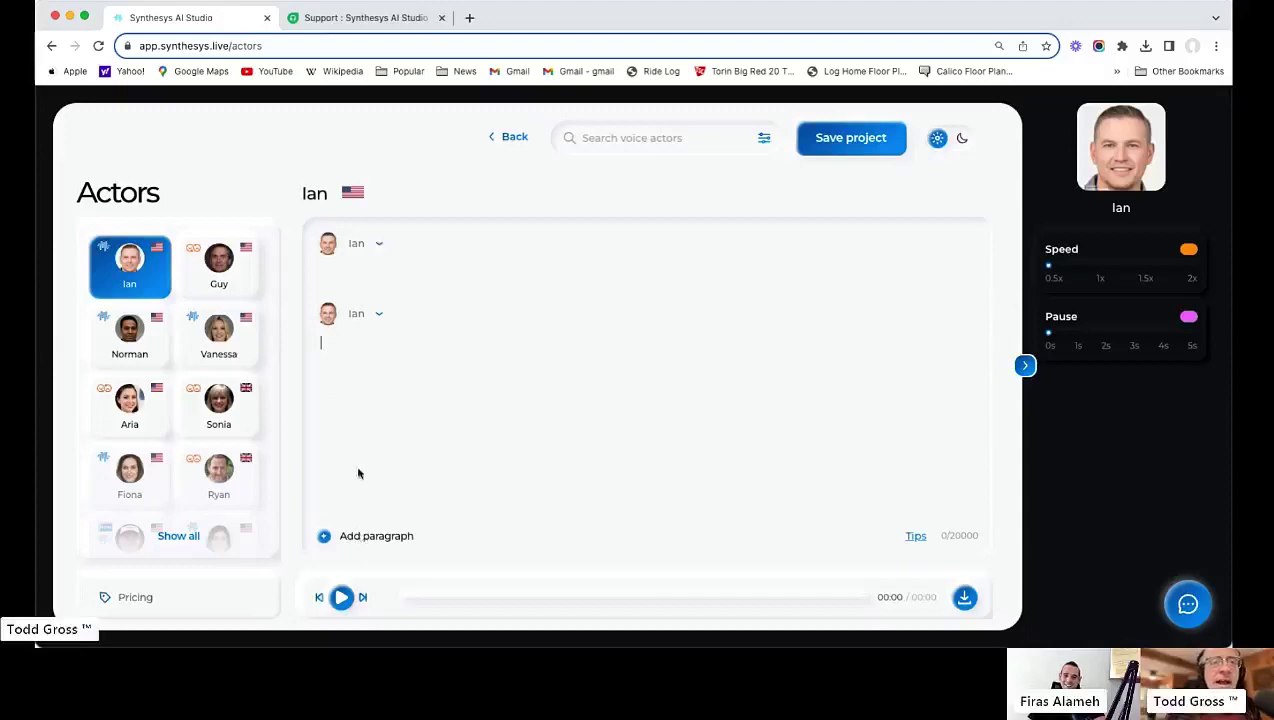
pyautogui.click(367, 541)
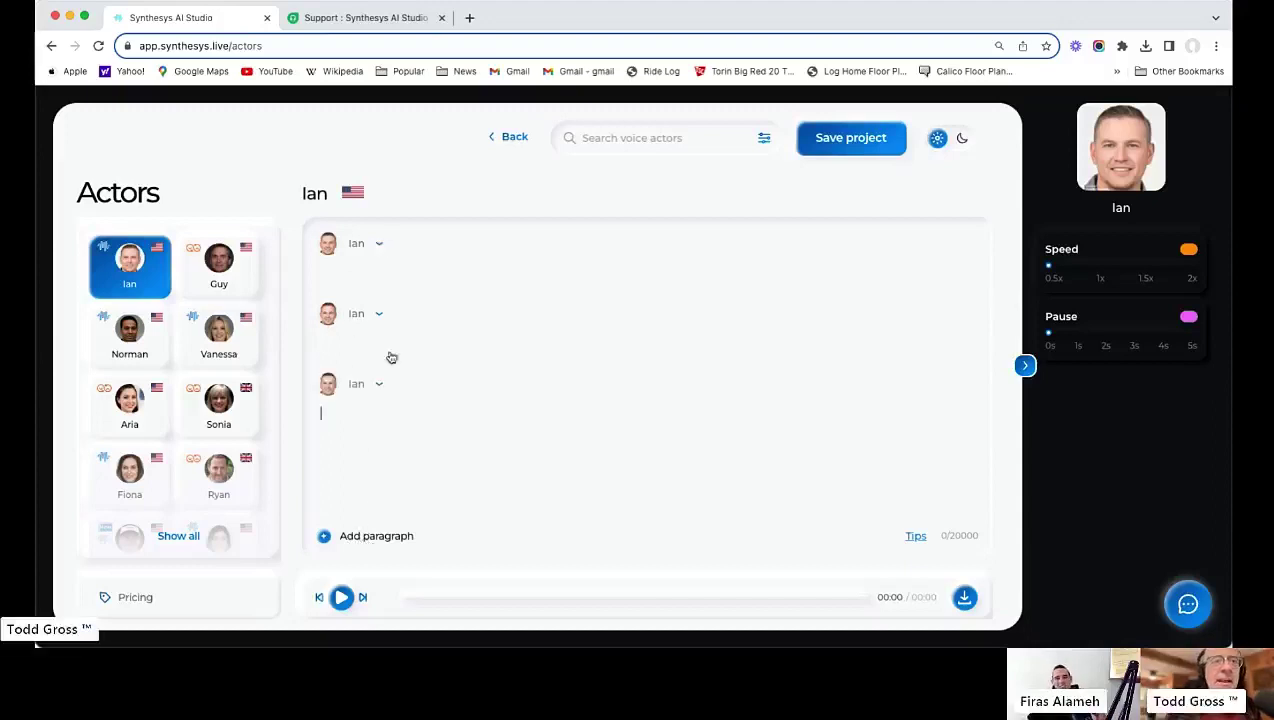
# - Open the voice actor library from the first paragraph and filter it to Ultra Lifelike voices
pyautogui.click(379, 248)
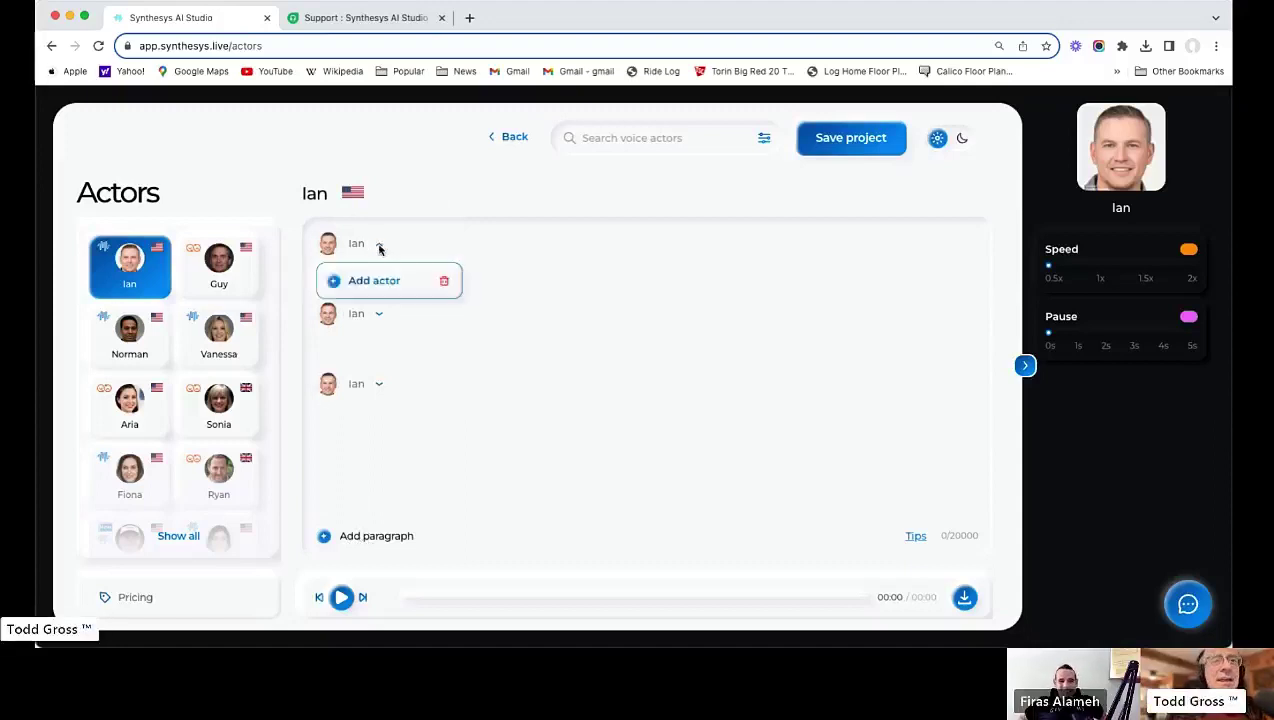
pyautogui.click(362, 282)
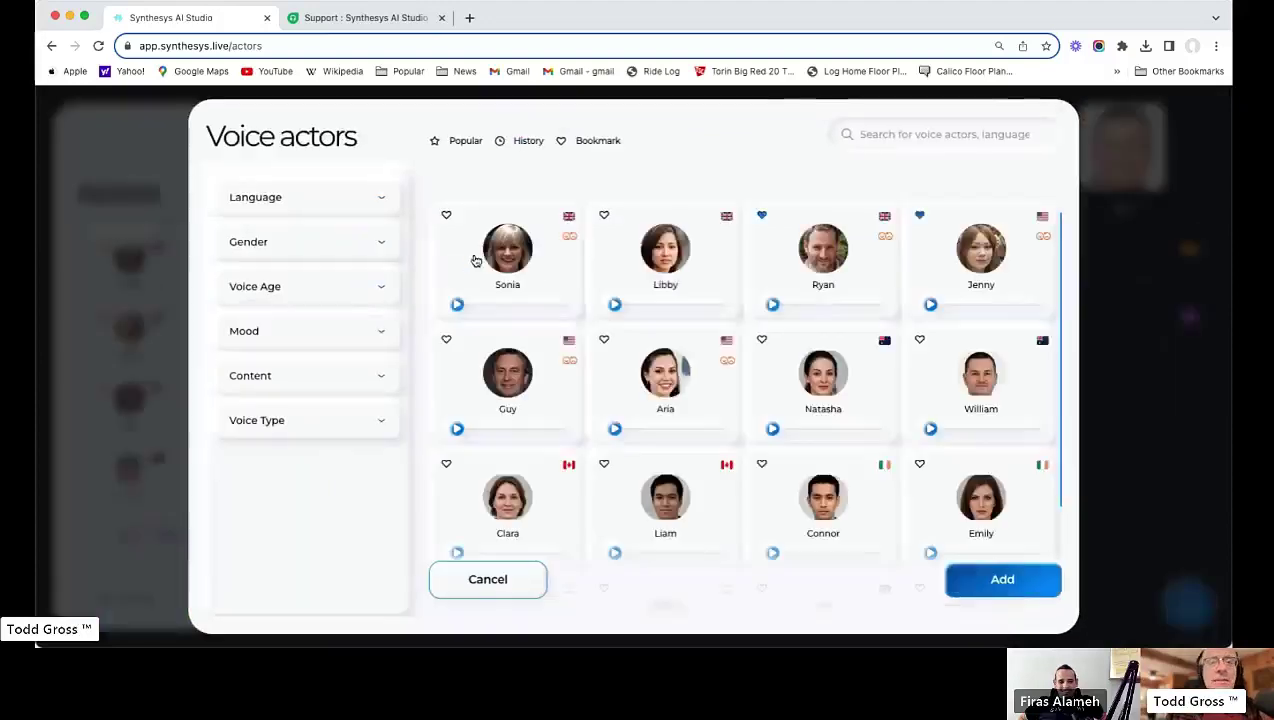
pyautogui.click(273, 421)
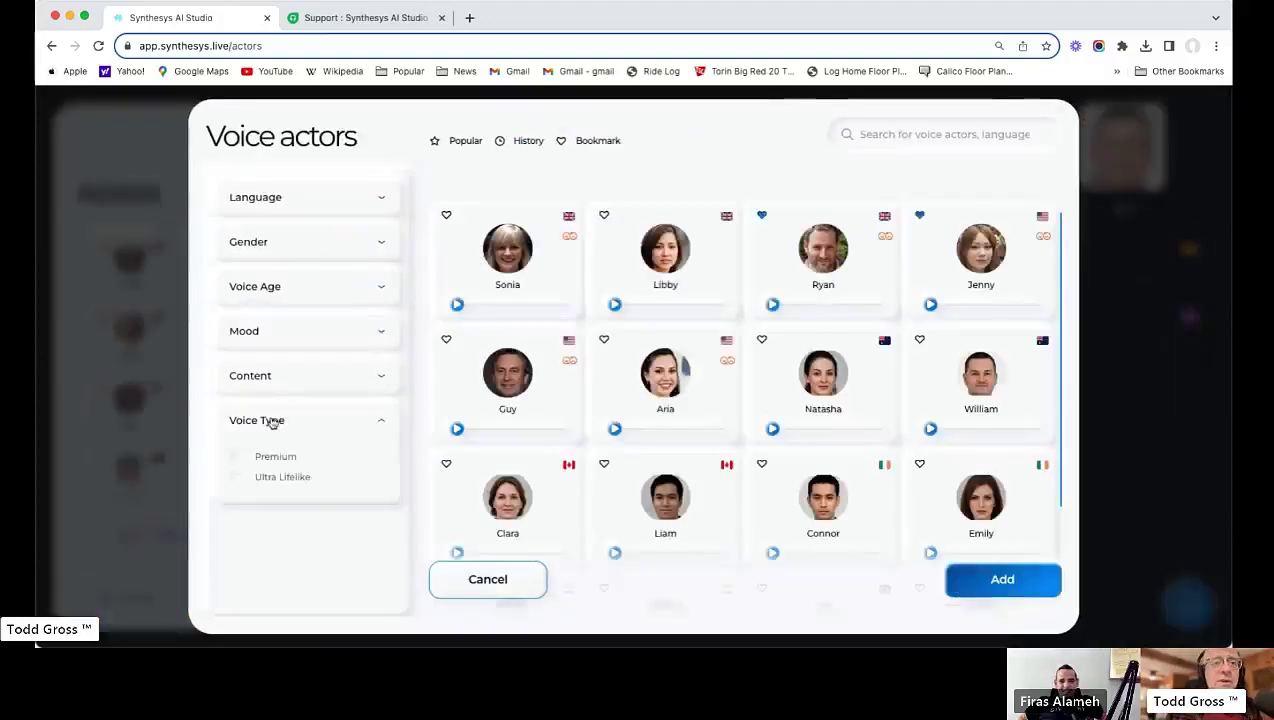
pyautogui.click(236, 478)
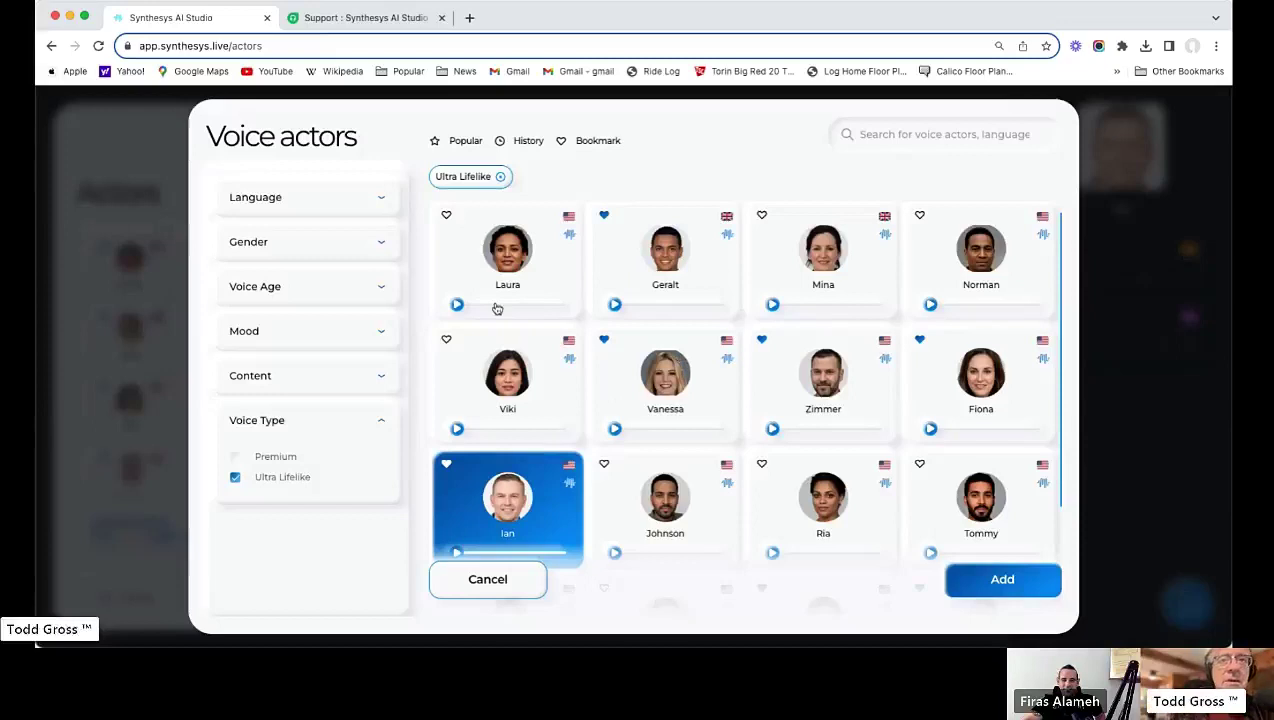
# - Play the voice sample of the Ultra Lifelike actor Natalie and look through the neighbouring voices
pyautogui.scroll(-10, 498, 313)
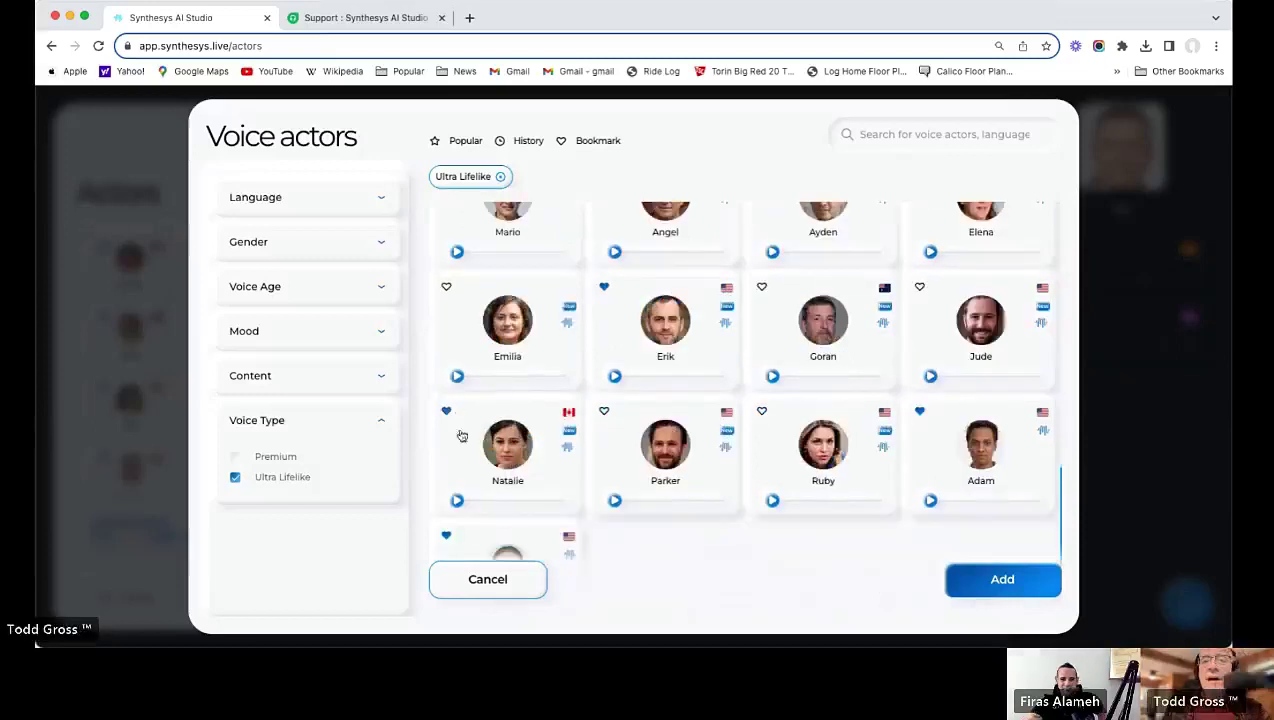
pyautogui.click(455, 502)
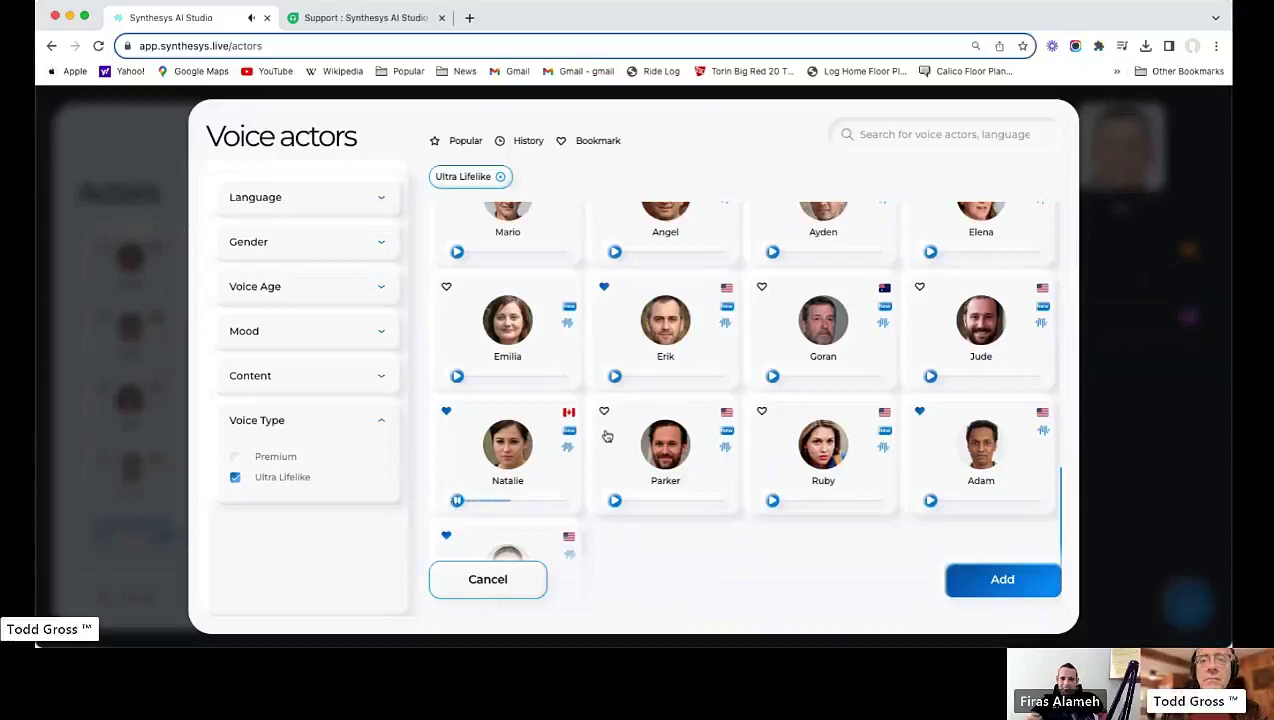
pyautogui.scroll(-2, 607, 436)
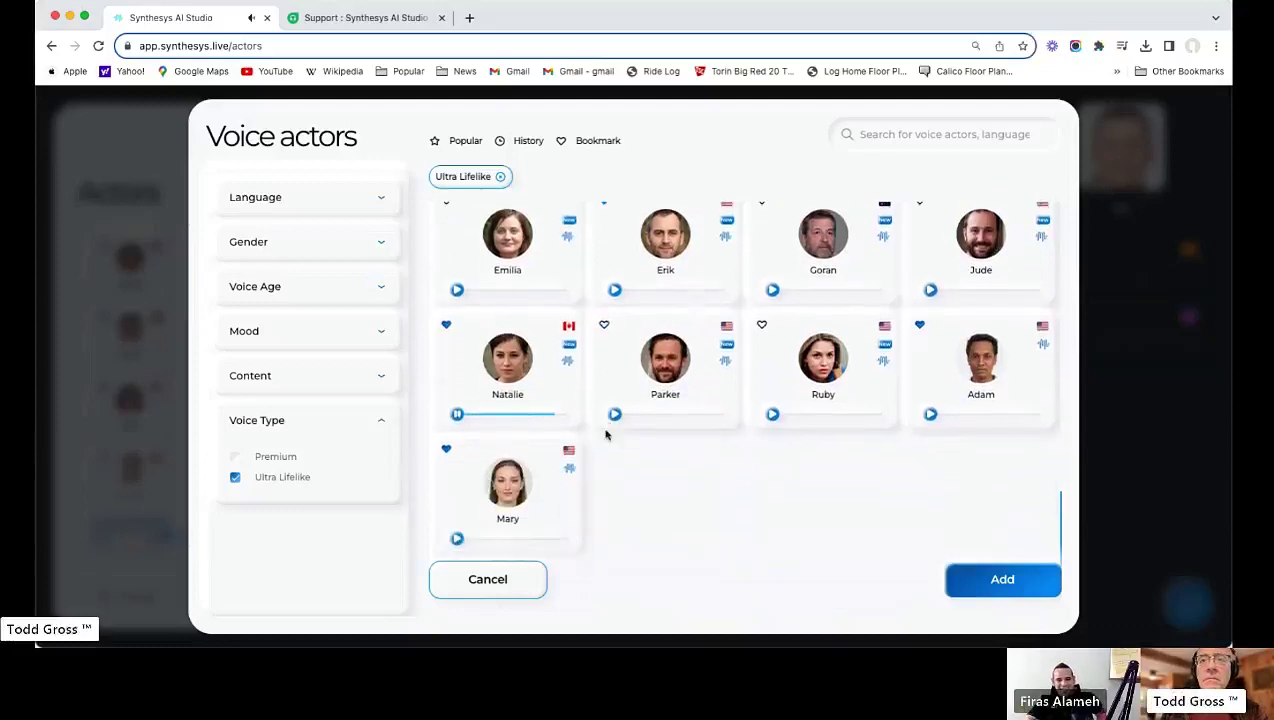
pyautogui.scroll(1, 607, 436)
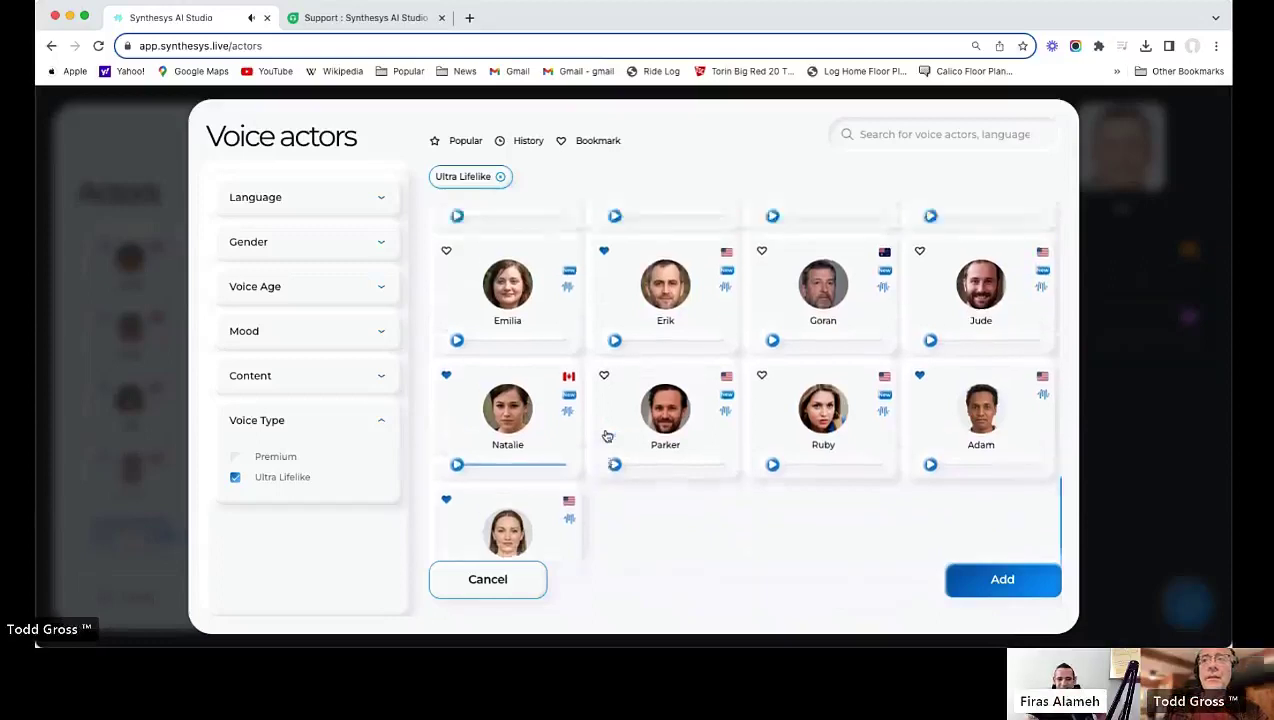
# - Add the Ultra Lifelike voice actor Landon to the project
pyautogui.scroll(5, 607, 436)
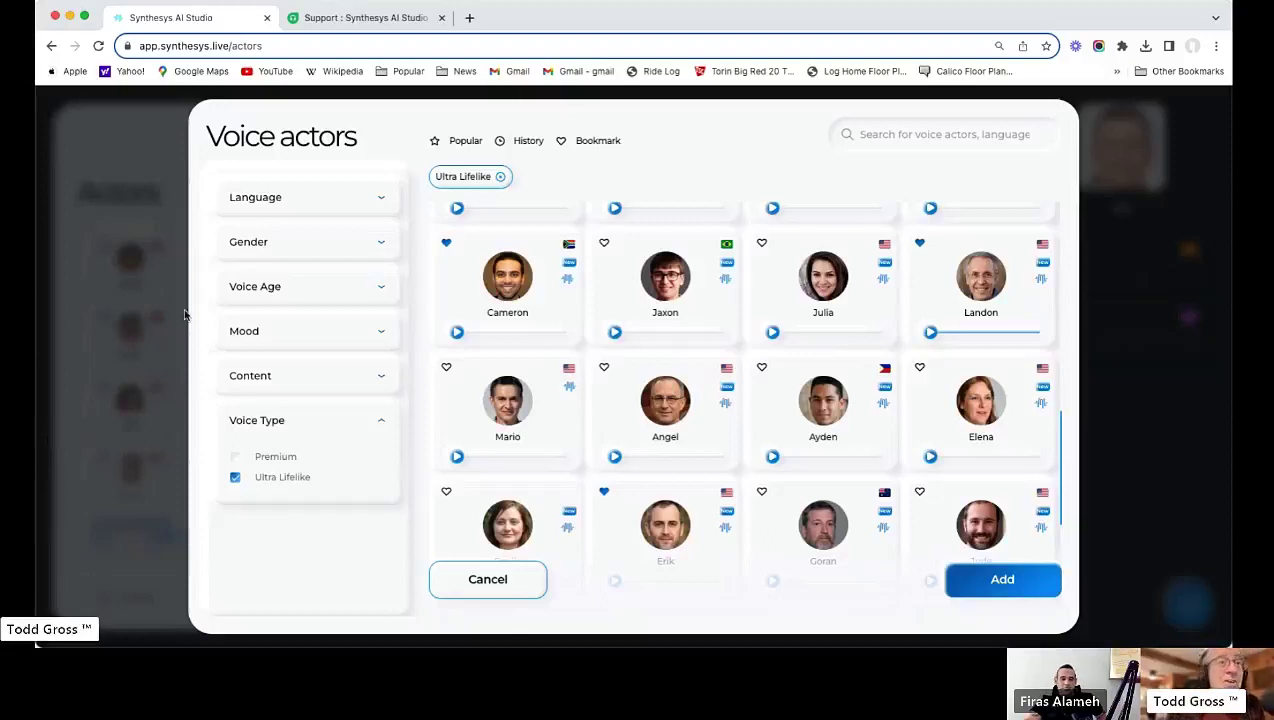
pyautogui.click(982, 313)
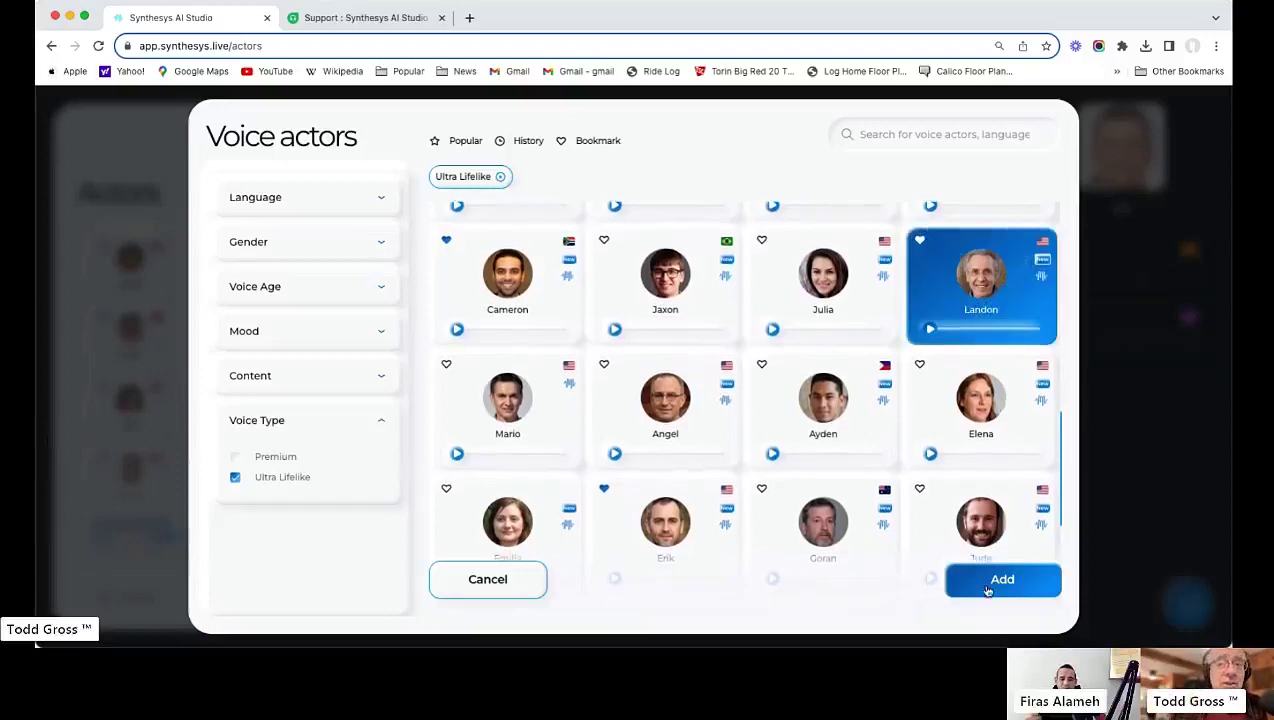
pyautogui.click(988, 590)
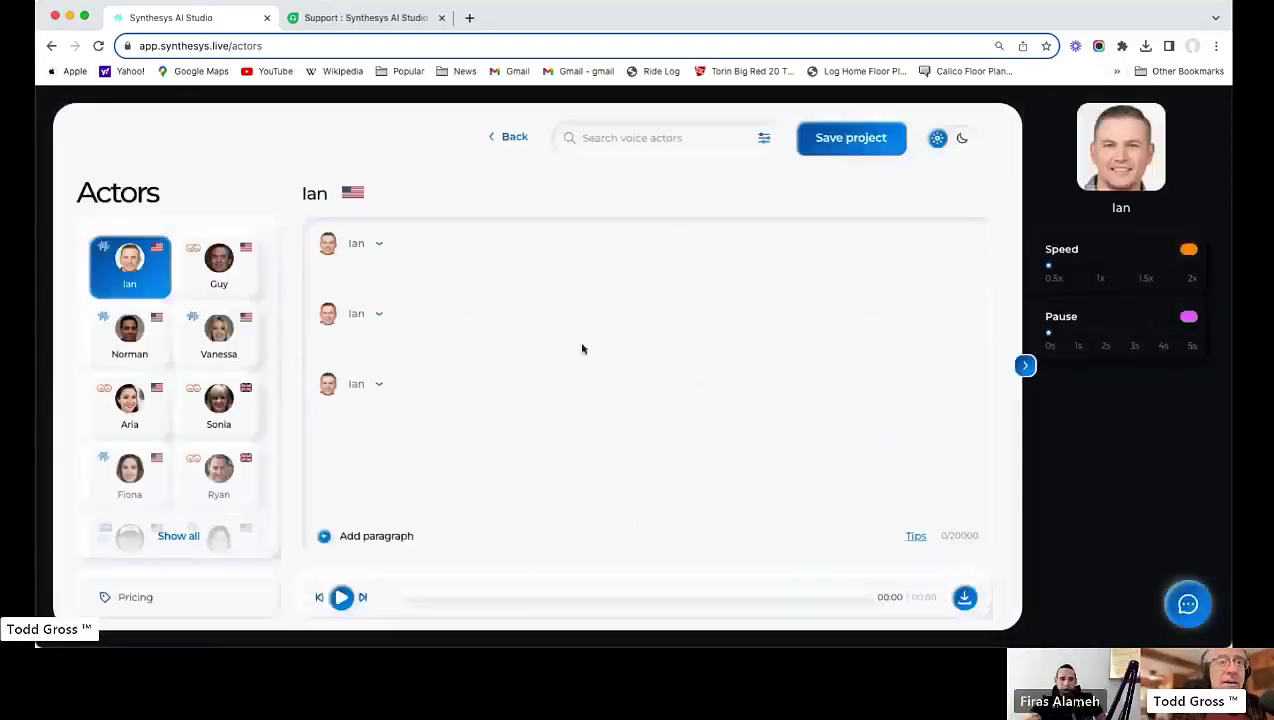
# - Filter the voice actor library to Ultra Lifelike voices and add the actor Christiana to the project
pyautogui.click(379, 247)
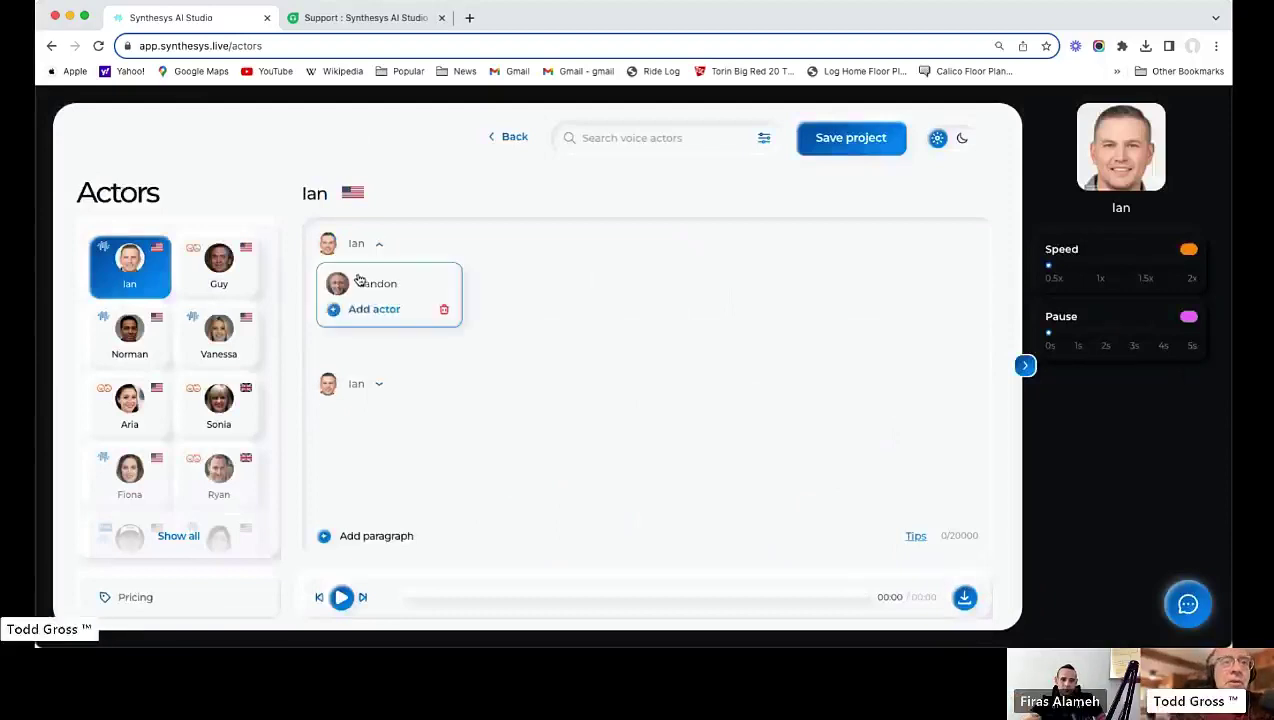
pyautogui.click(367, 390)
pyautogui.click(378, 386)
pyautogui.click(378, 247)
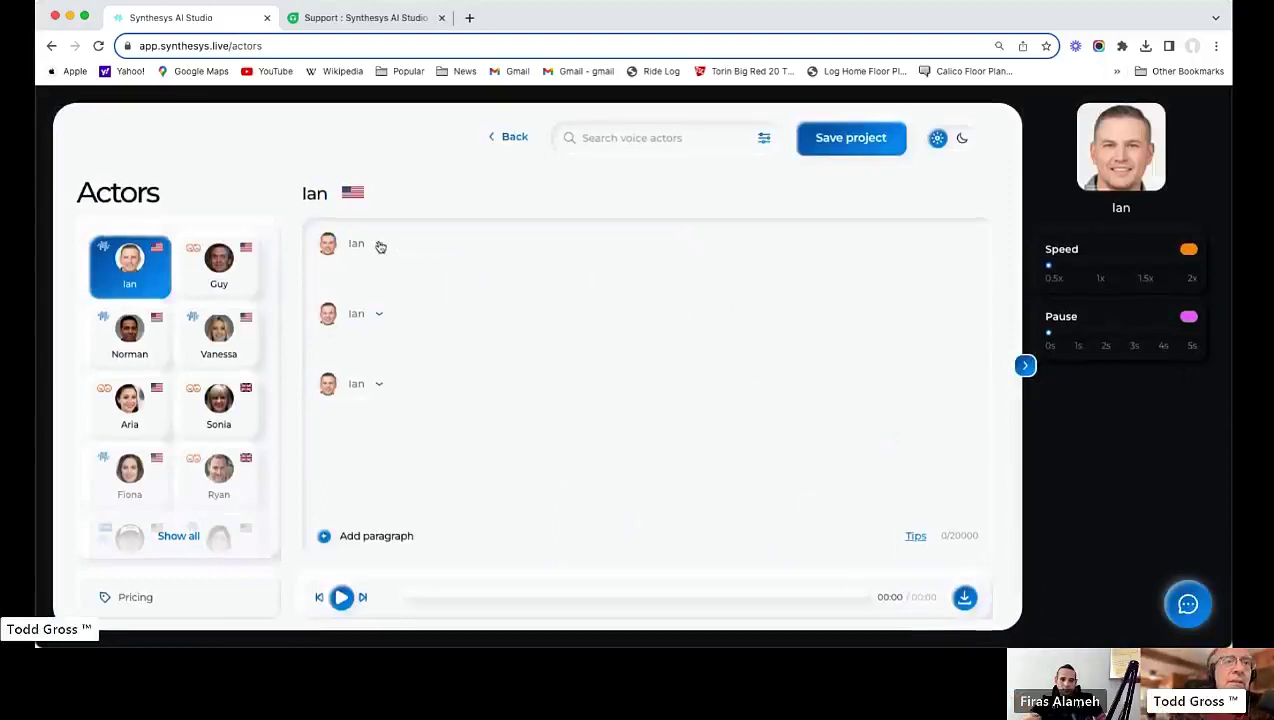
pyautogui.click(362, 313)
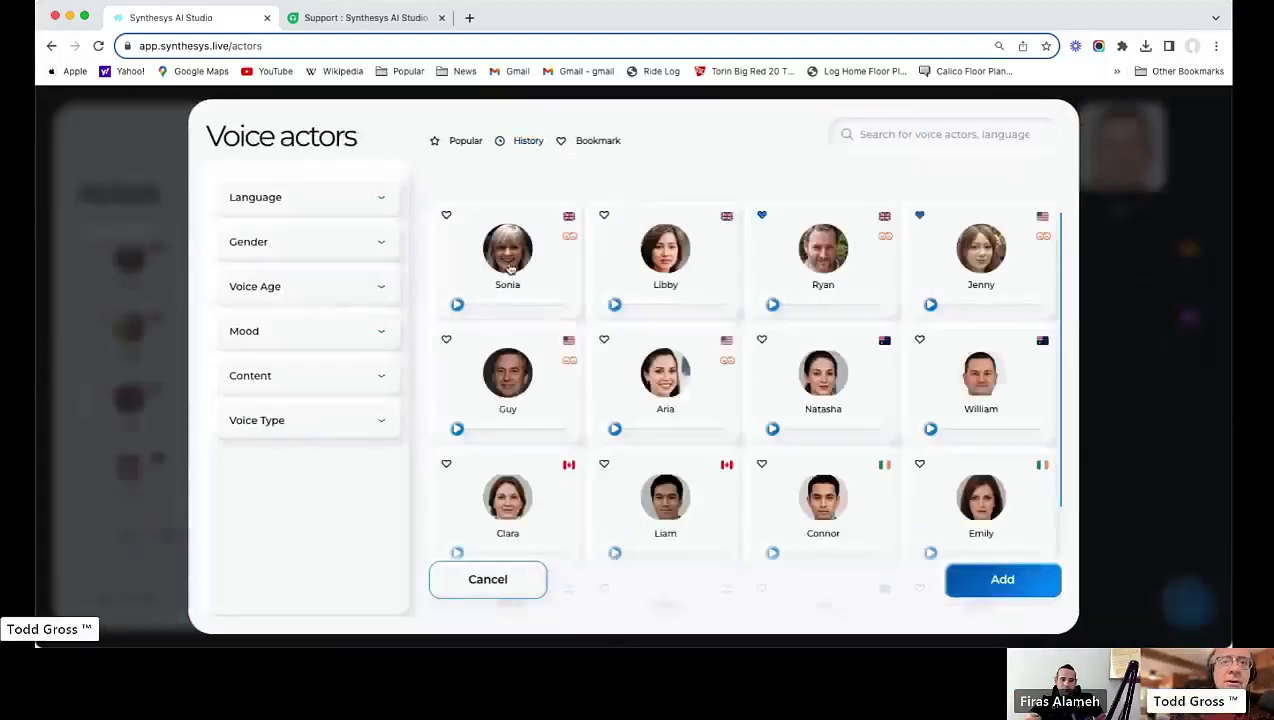
pyautogui.click(285, 420)
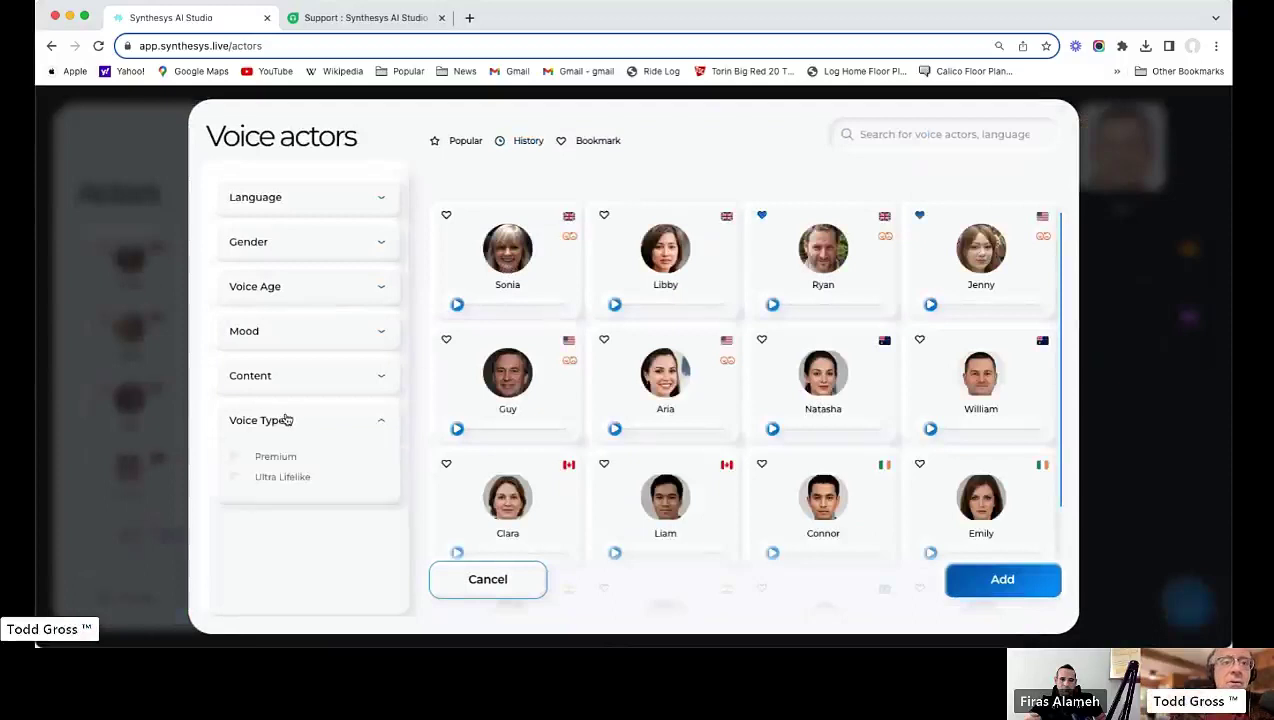
pyautogui.click(235, 477)
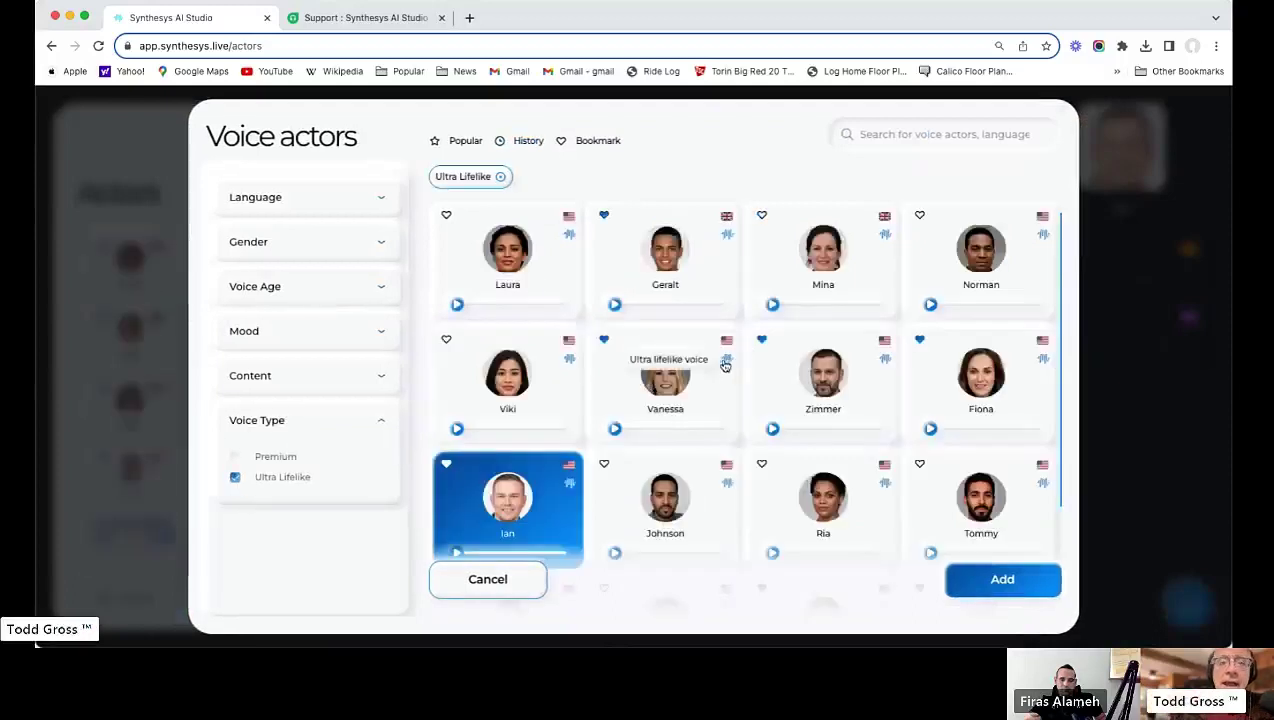
pyautogui.scroll(-3, 759, 424)
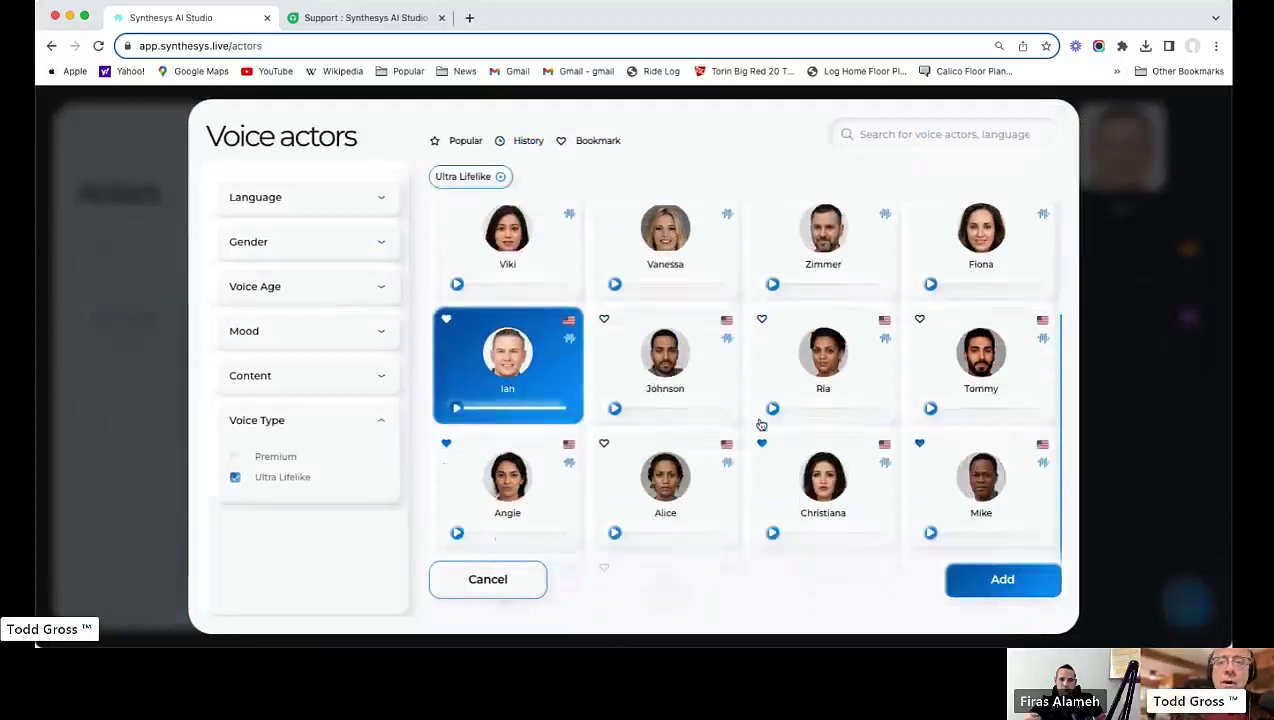
pyautogui.click(820, 476)
pyautogui.click(997, 580)
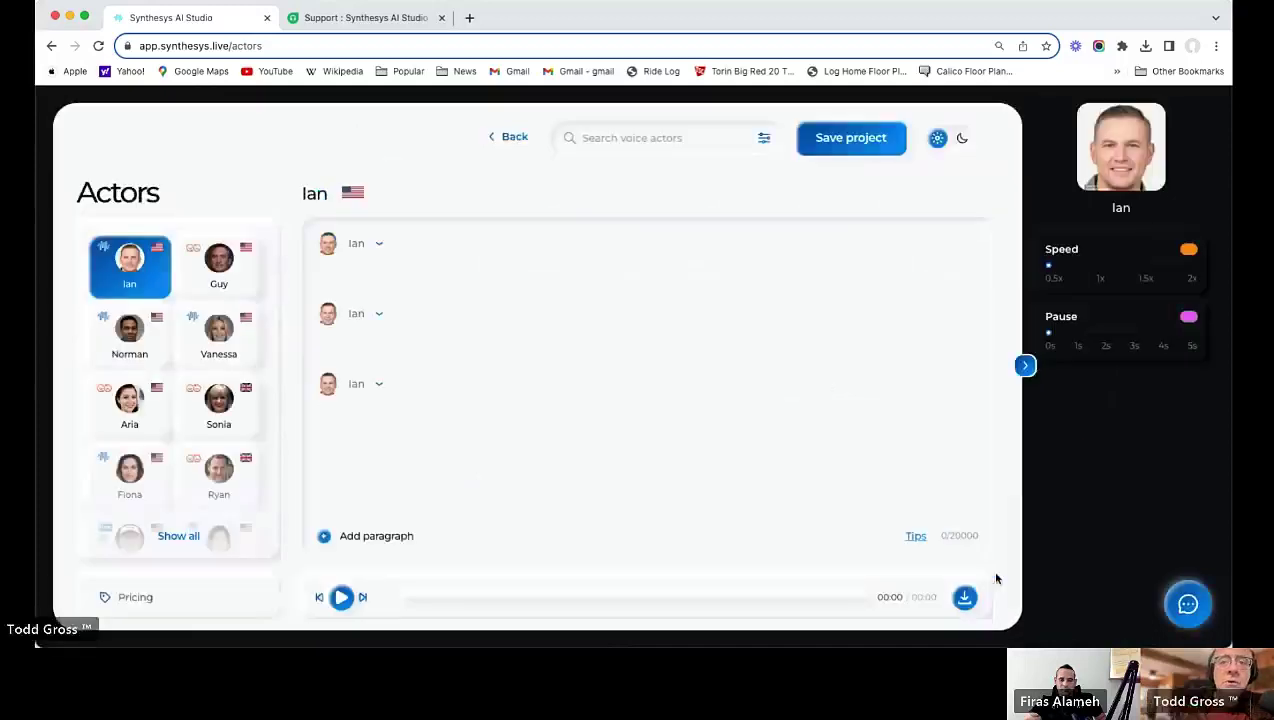
# - Assign the voice actor Christiana to the first paragraph of the script
pyautogui.click(378, 244)
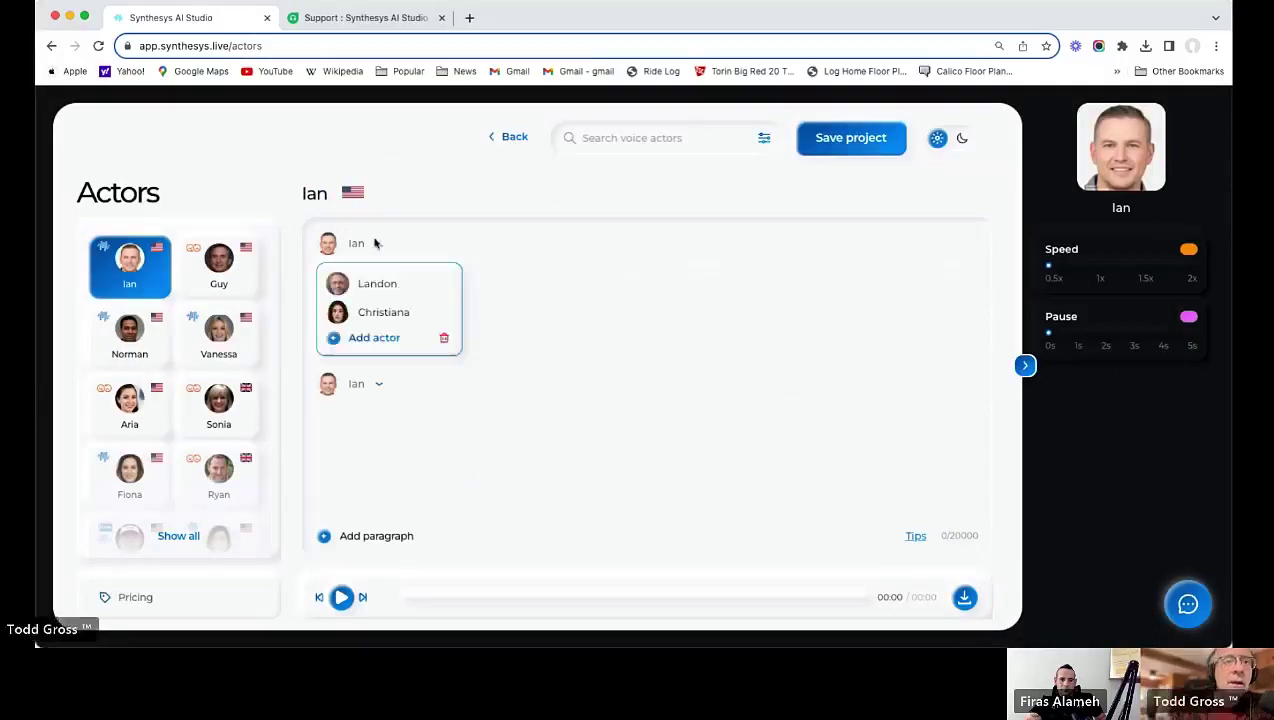
pyautogui.click(371, 314)
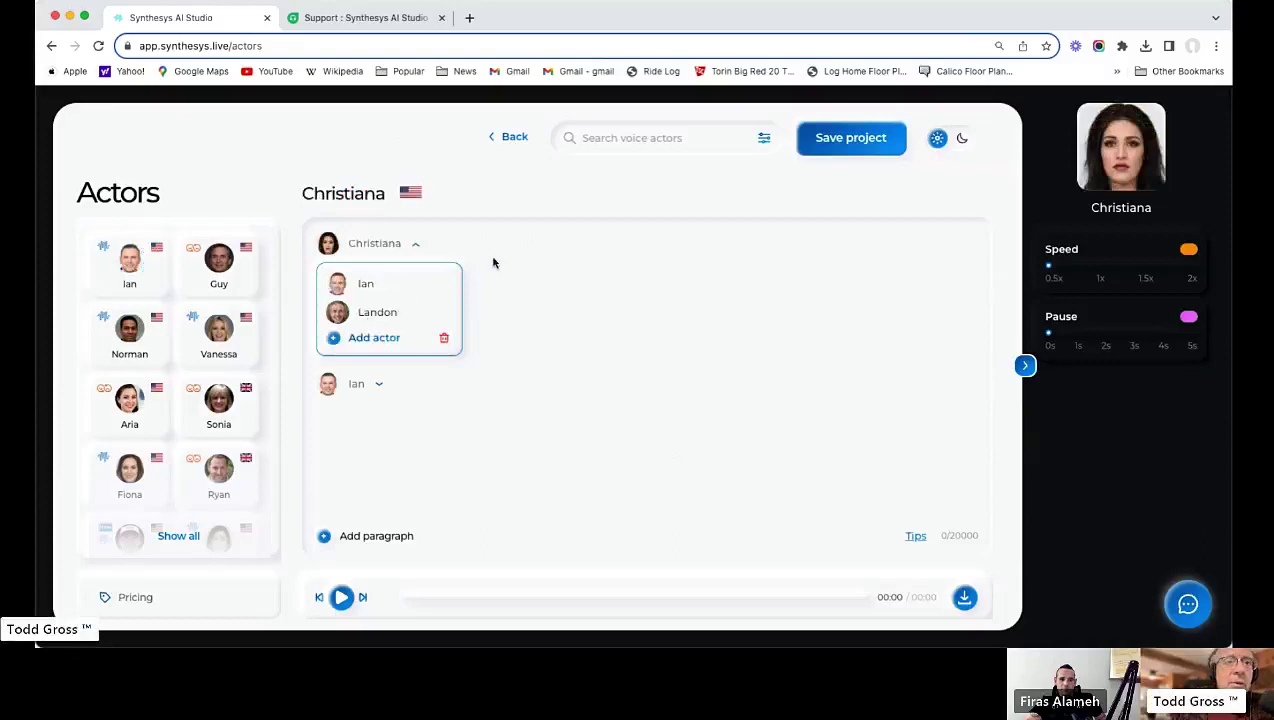
pyautogui.click(373, 338)
# - Enter "Hi. I'd like to go to the beach but the weather is raining outside" as the first paragraph's text
pyautogui.click(357, 277)
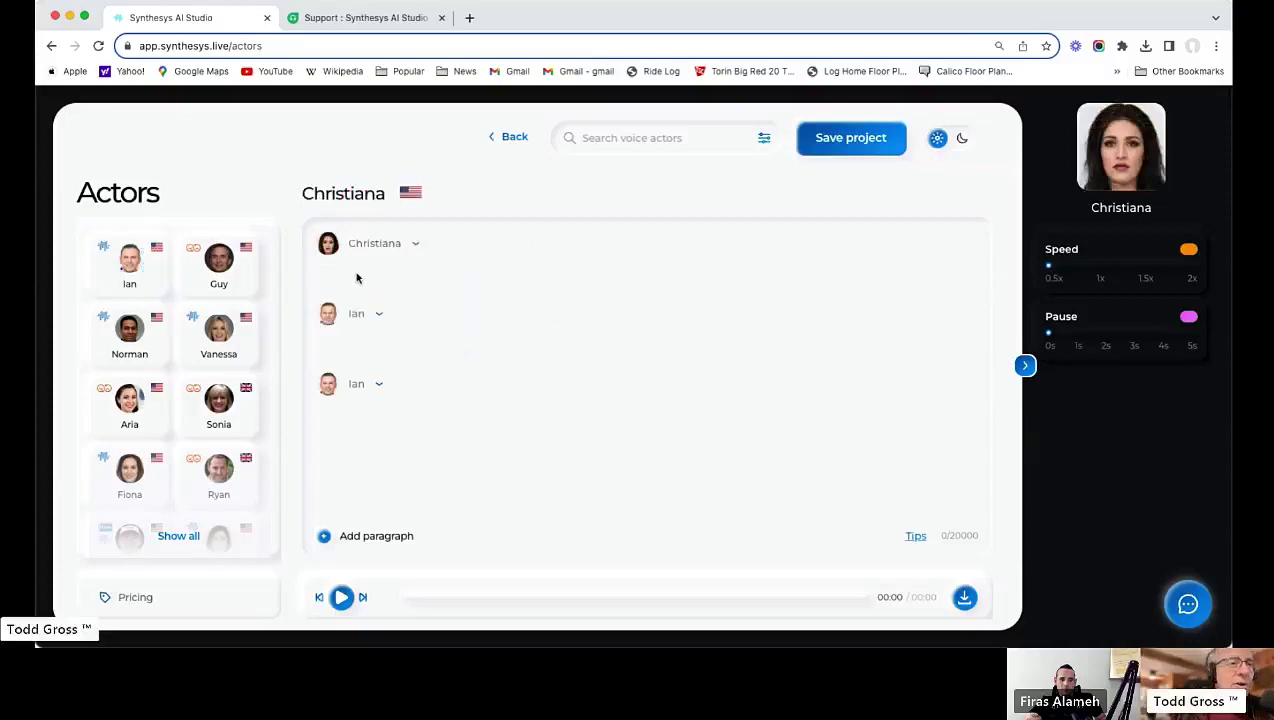
pyautogui.write('Hi ')
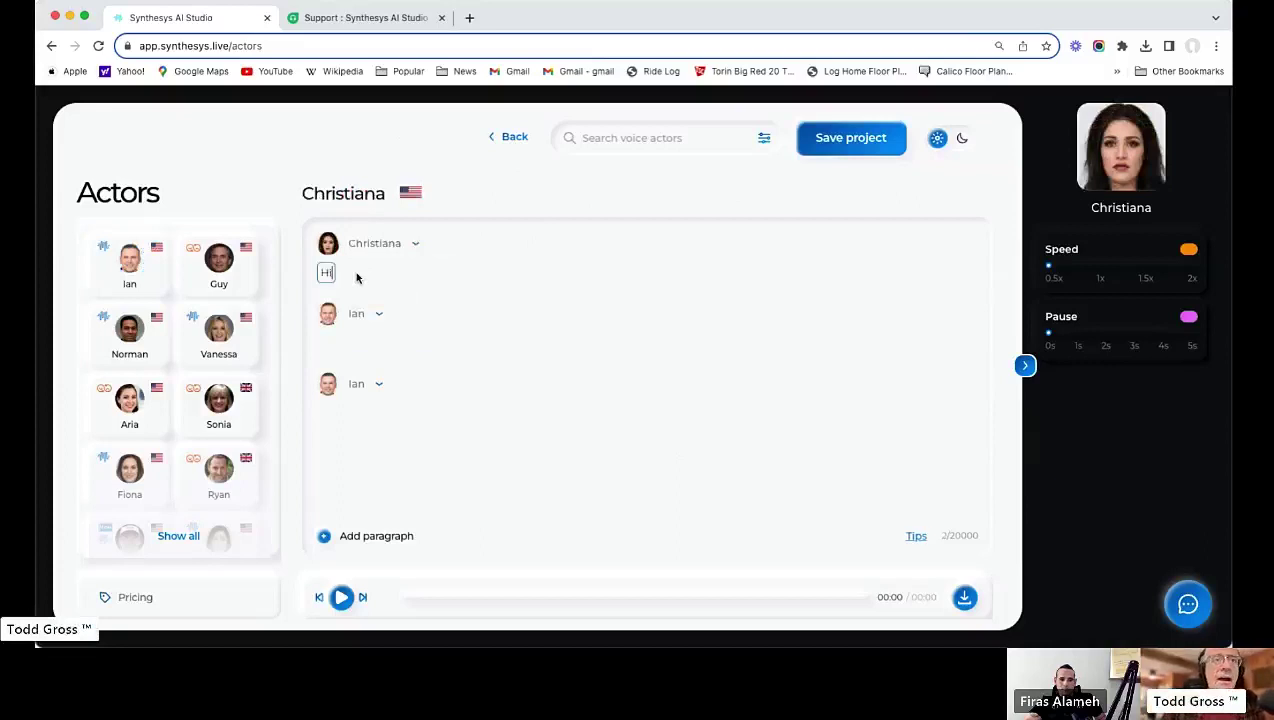
pyautogui.write(" I'd like to go")
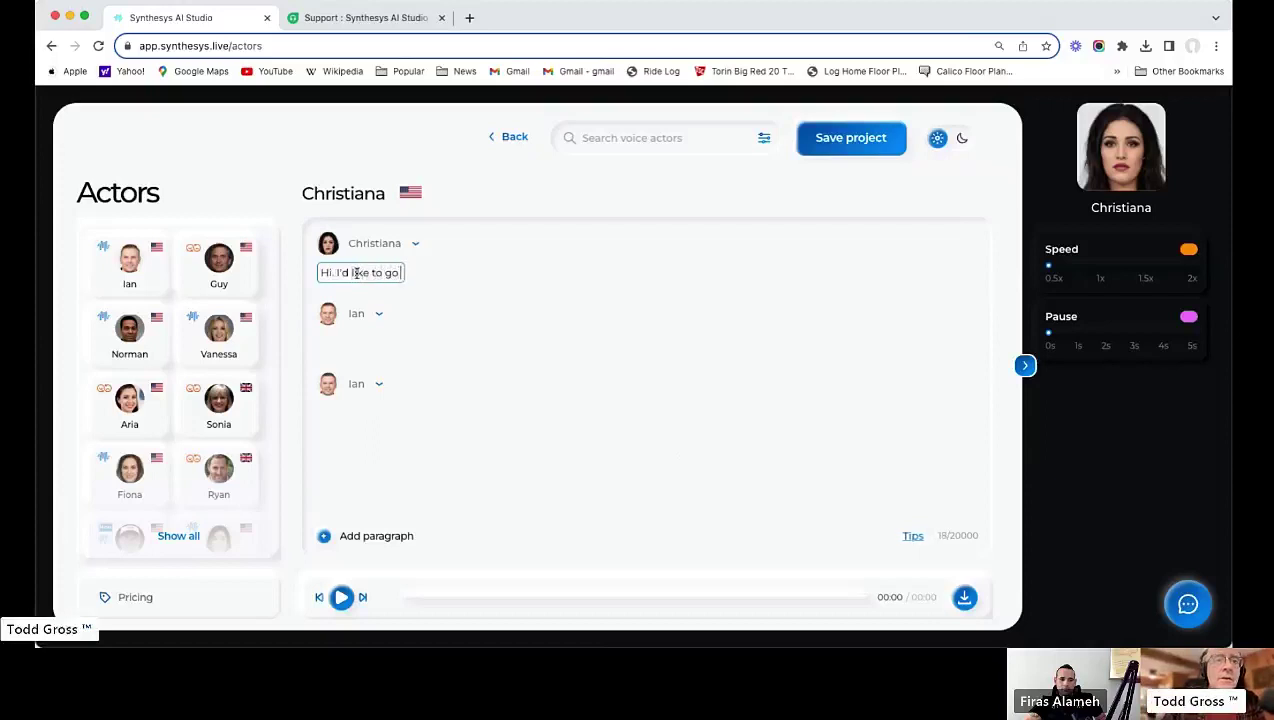
pyautogui.write(' to the beach but the weather is ')
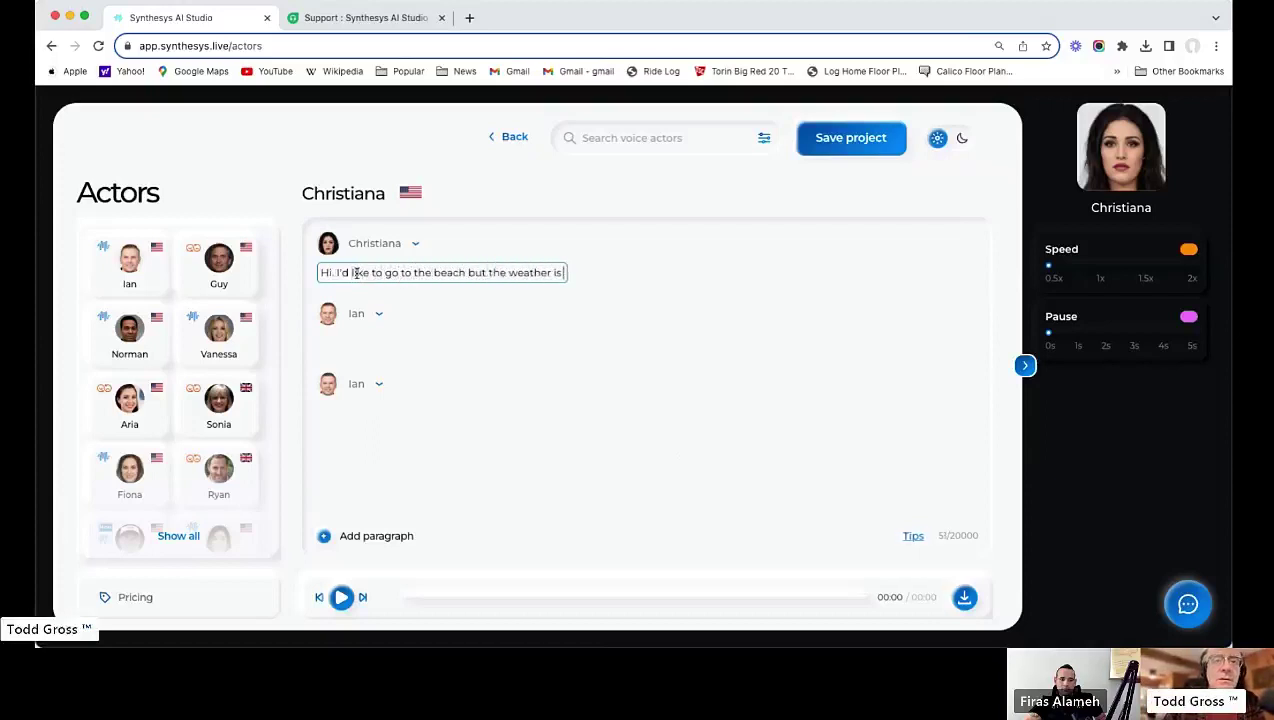
pyautogui.write('raining outside')
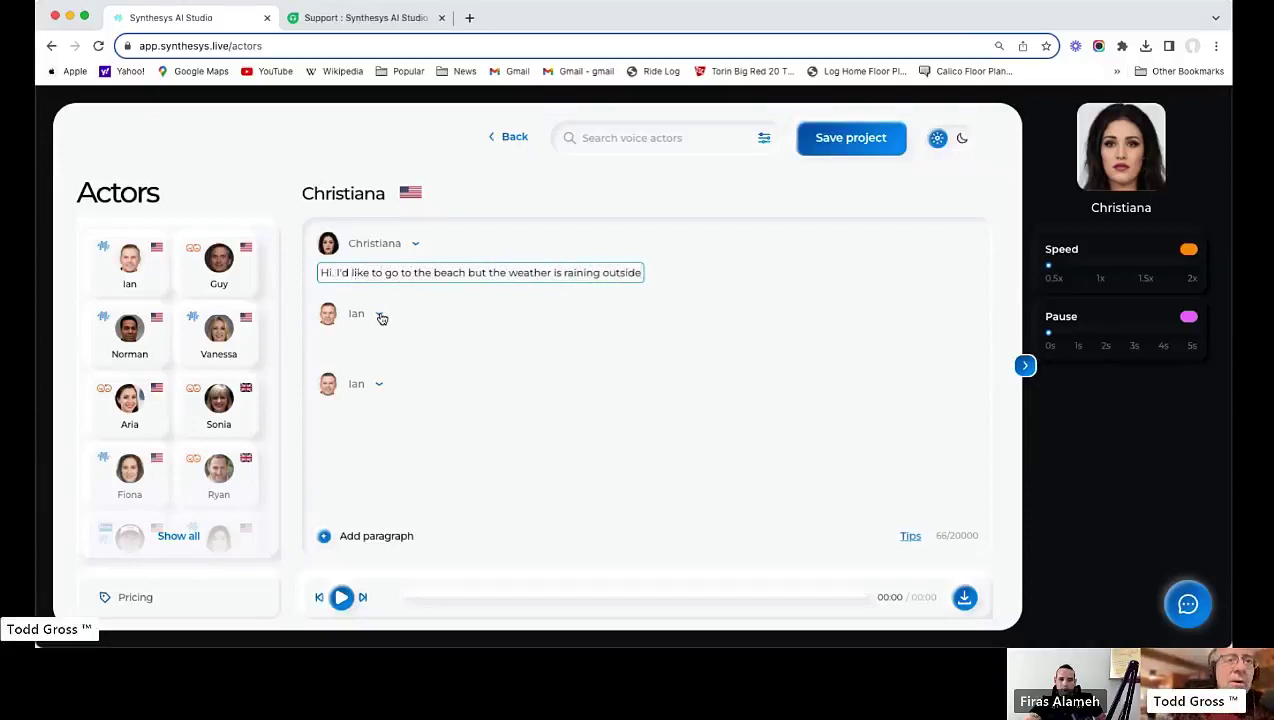
# - Assign the voice actor Landon to the second paragraph of the script
pyautogui.click(379, 316)
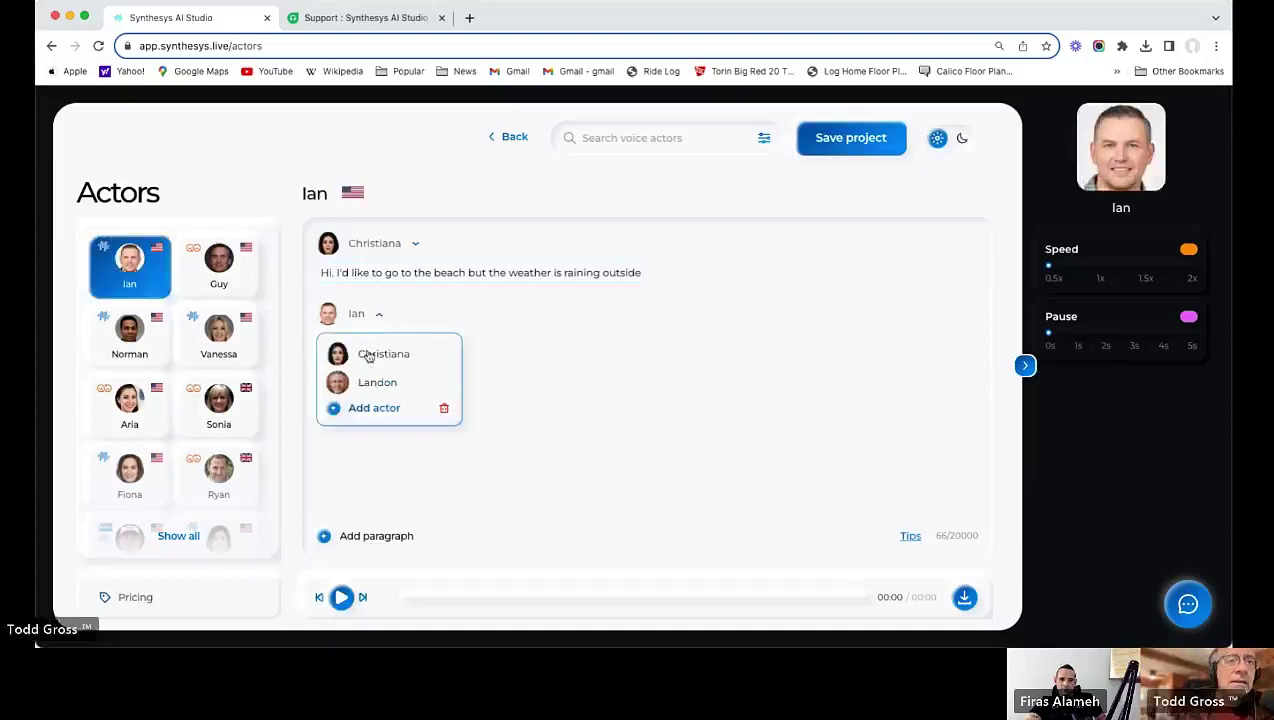
pyautogui.click(350, 314)
pyautogui.click(354, 315)
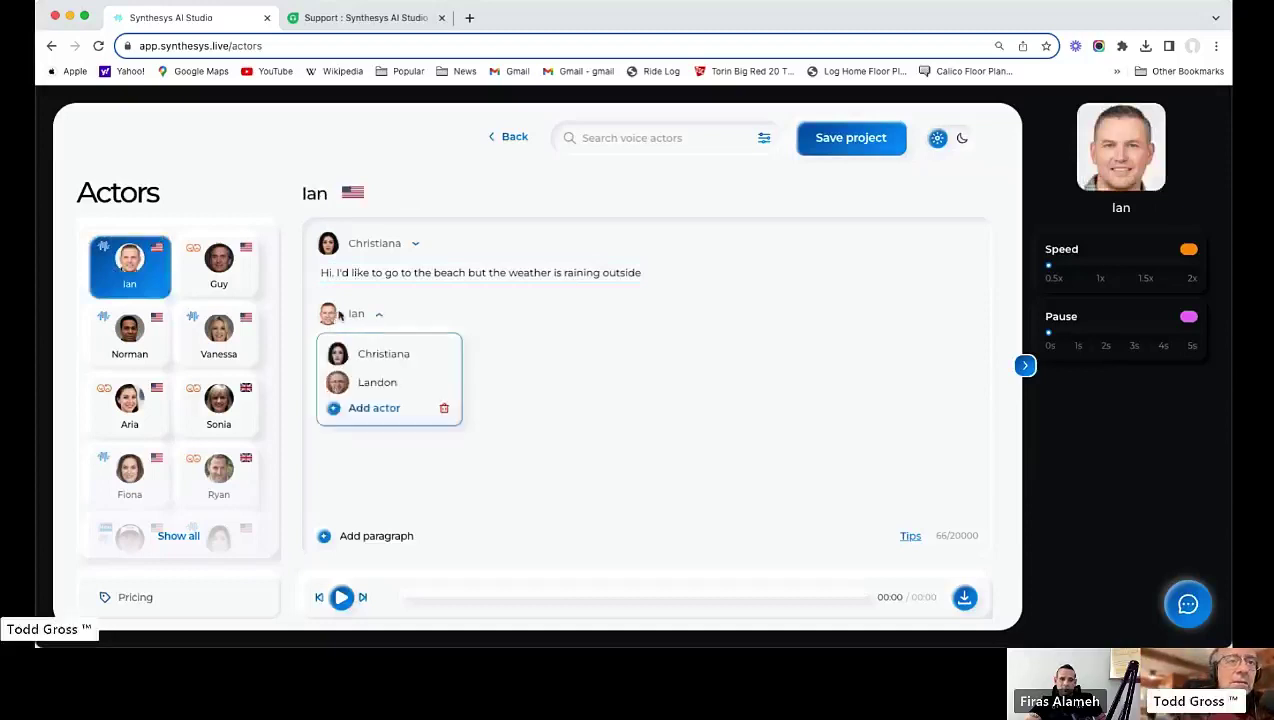
pyautogui.click(367, 384)
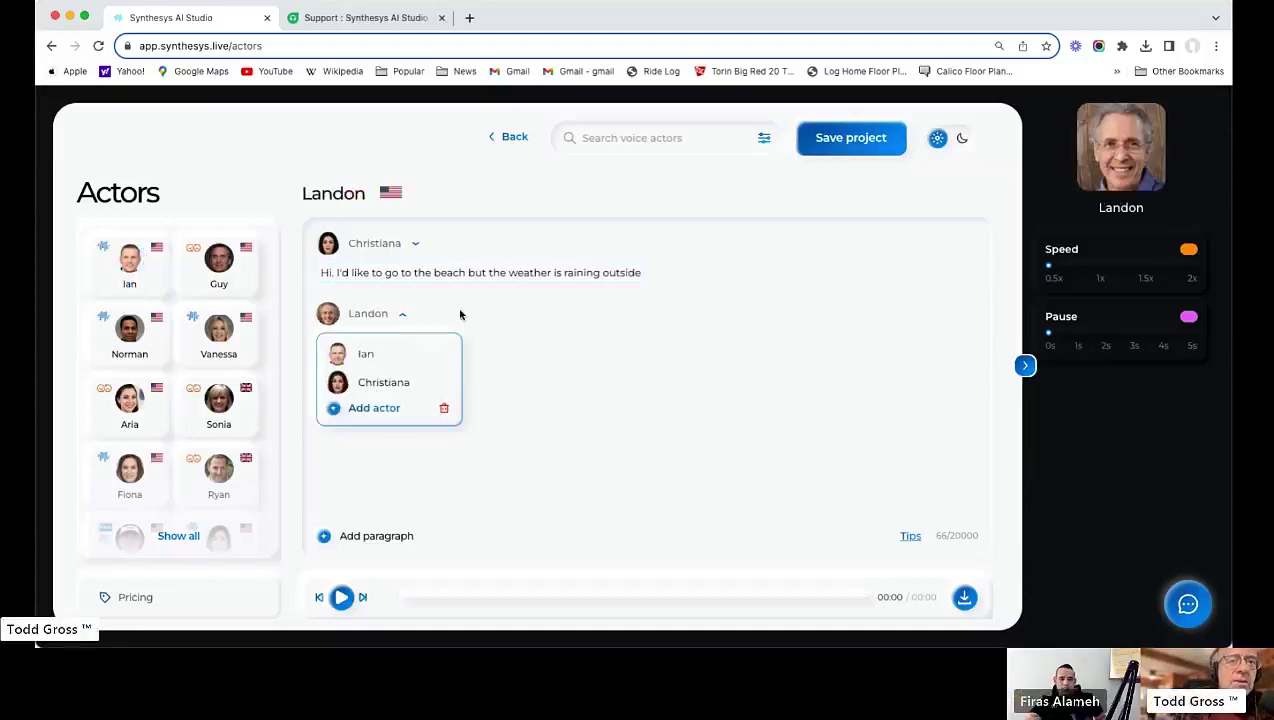
# - Enter "Why don't we wait until tomorrow when the sun comes out" as the second paragraph's text
pyautogui.click(353, 341)
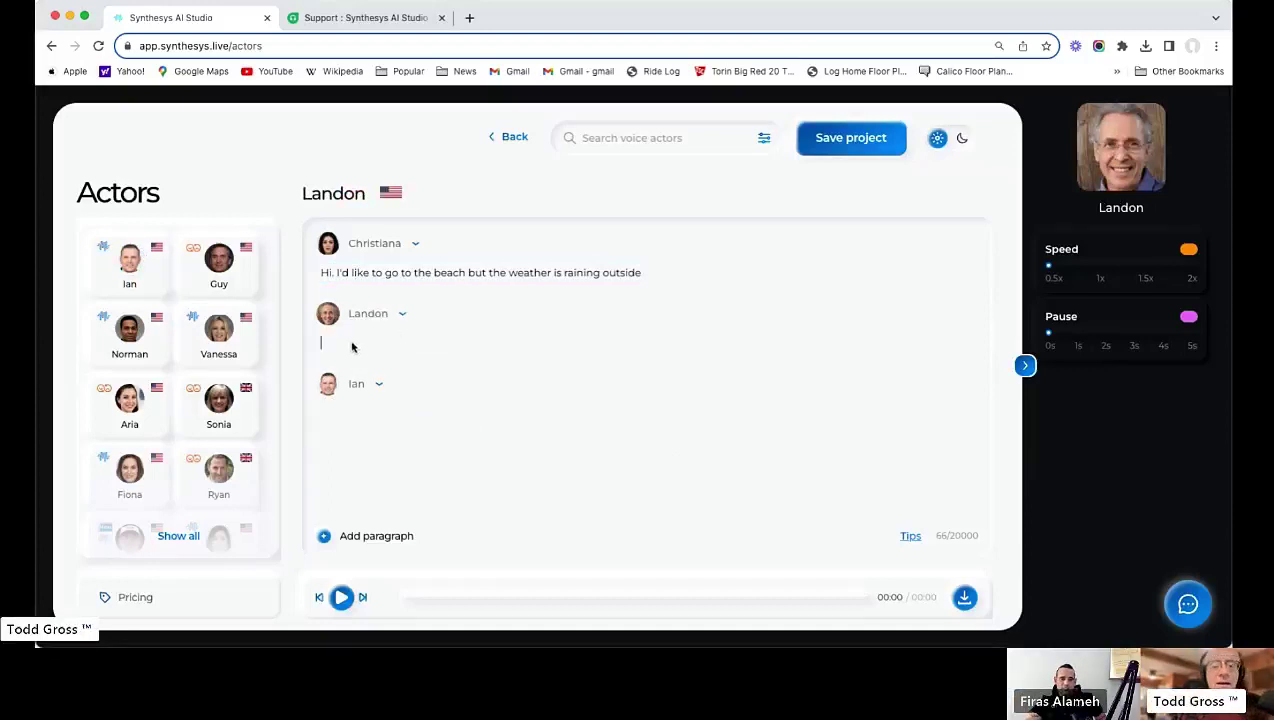
pyautogui.write('Why don')
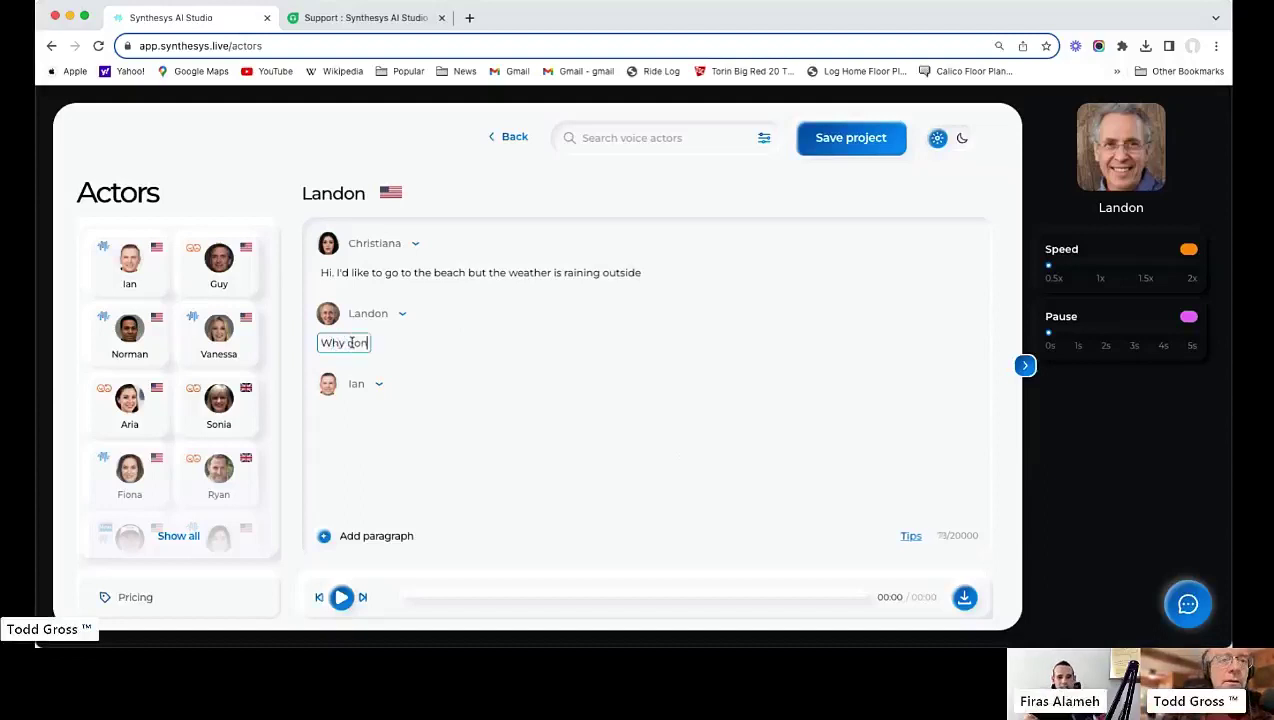
pyautogui.write("'t we w")
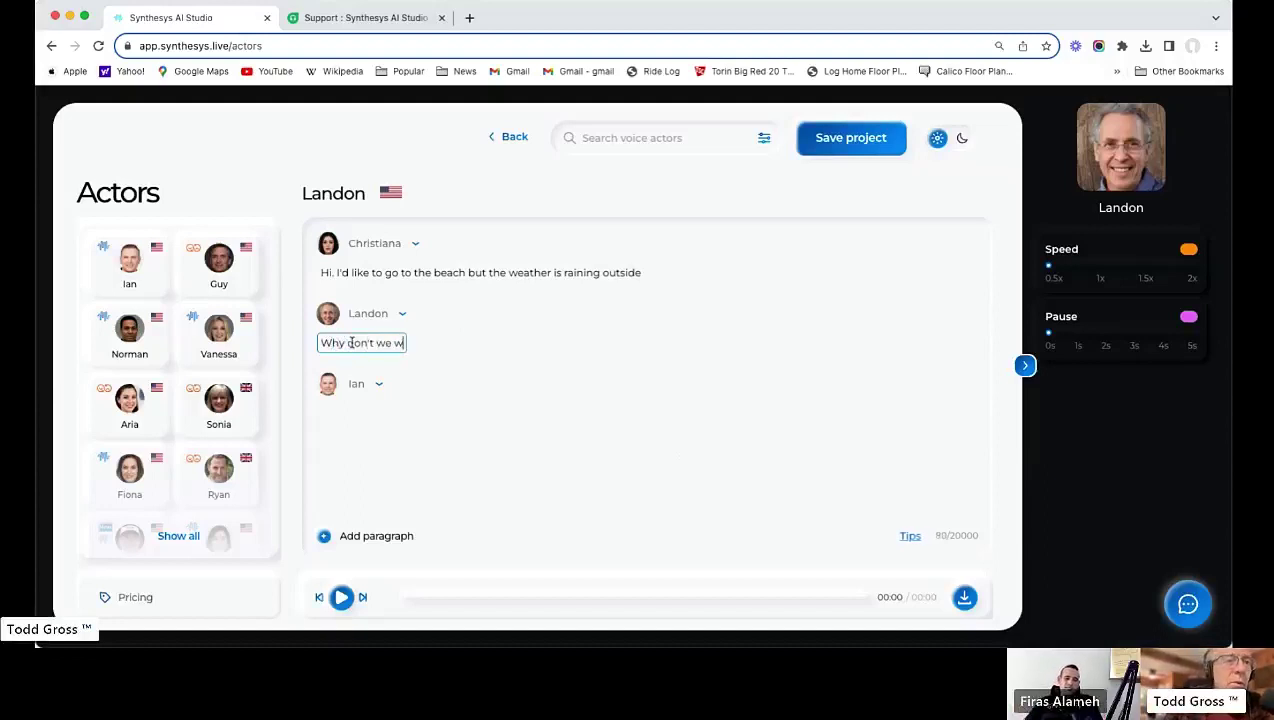
pyautogui.write('ait until tomorr')
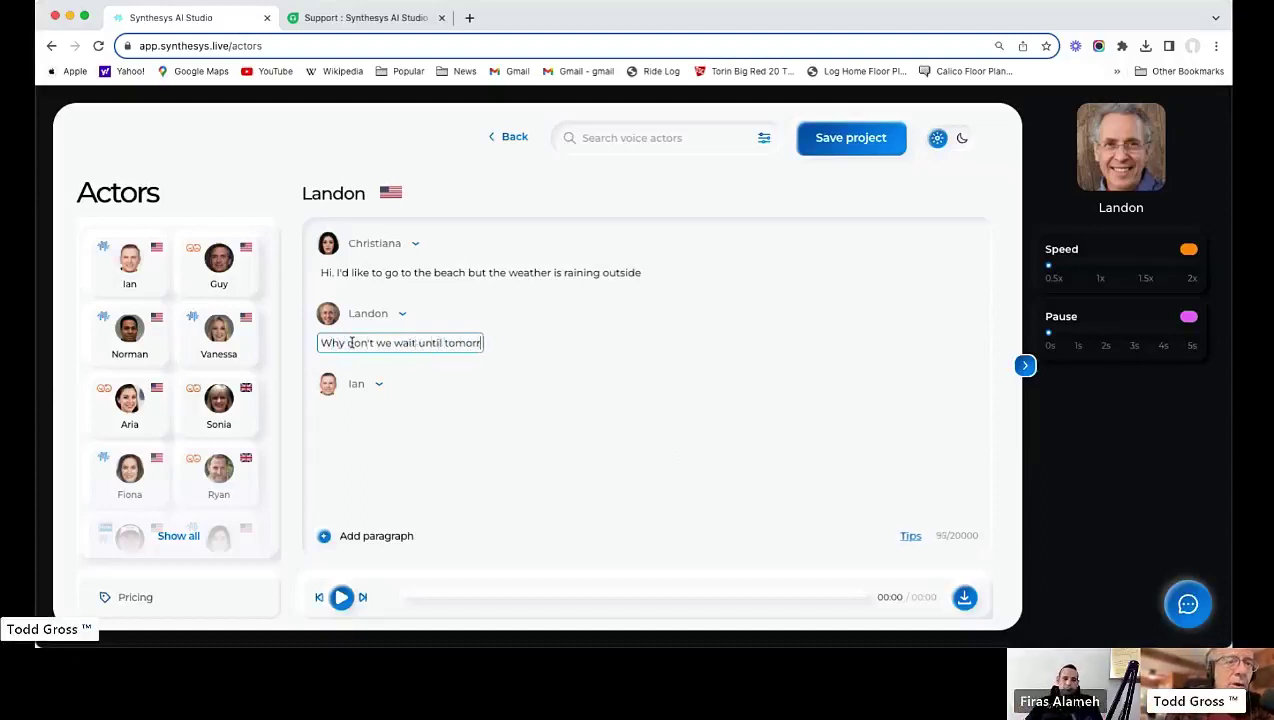
pyautogui.write('ow when the sun comes out')
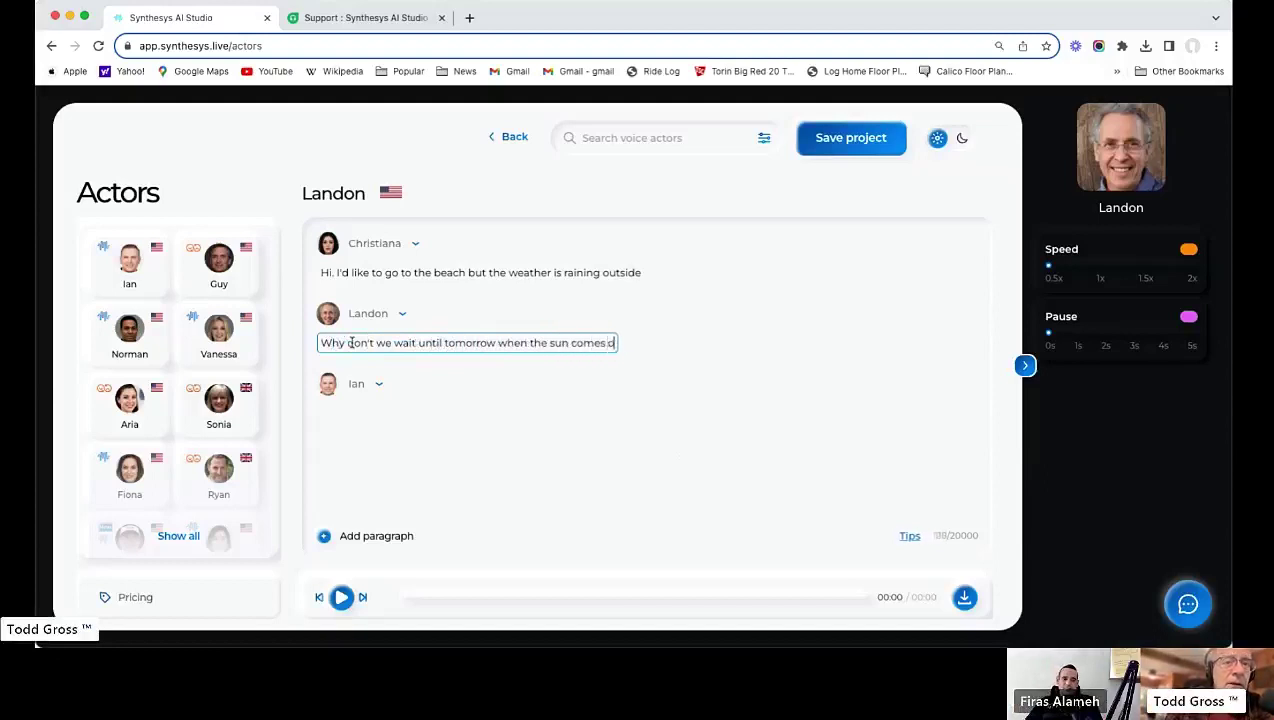
# - Generate the voiceover for both paragraphs and play it back from the start of Christiana's line
pyautogui.click(322, 274)
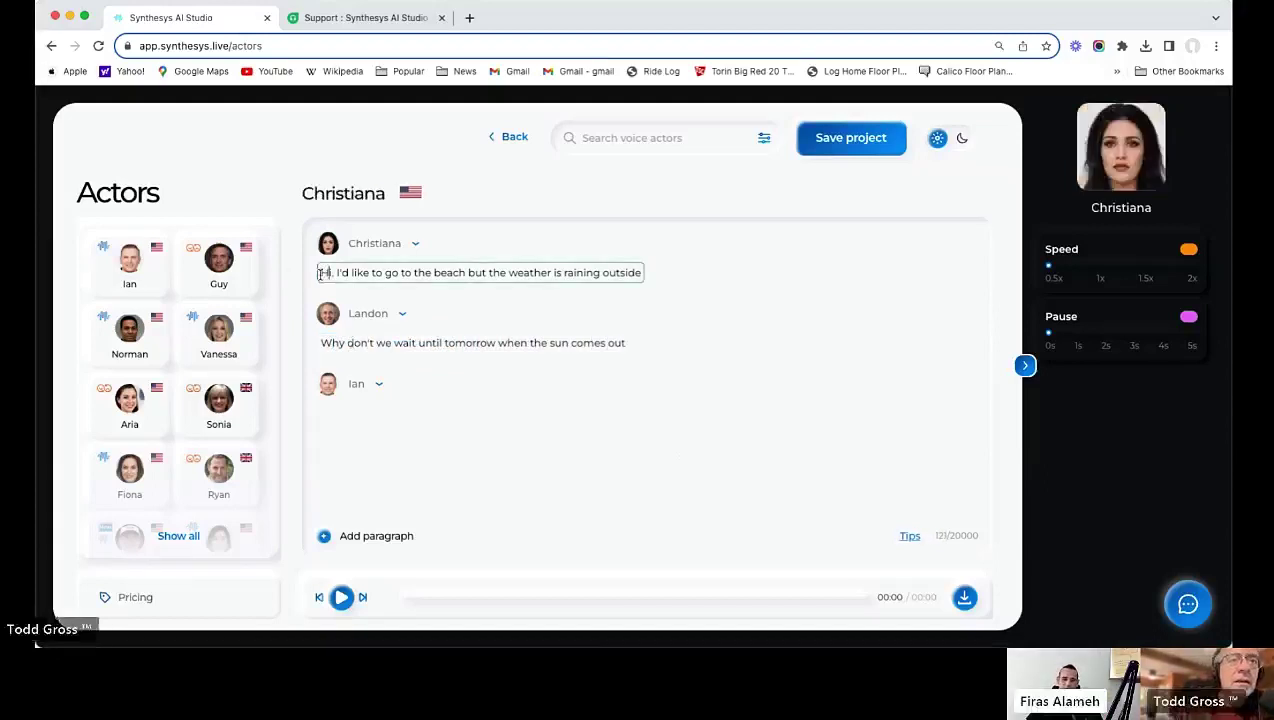
pyautogui.click(341, 597)
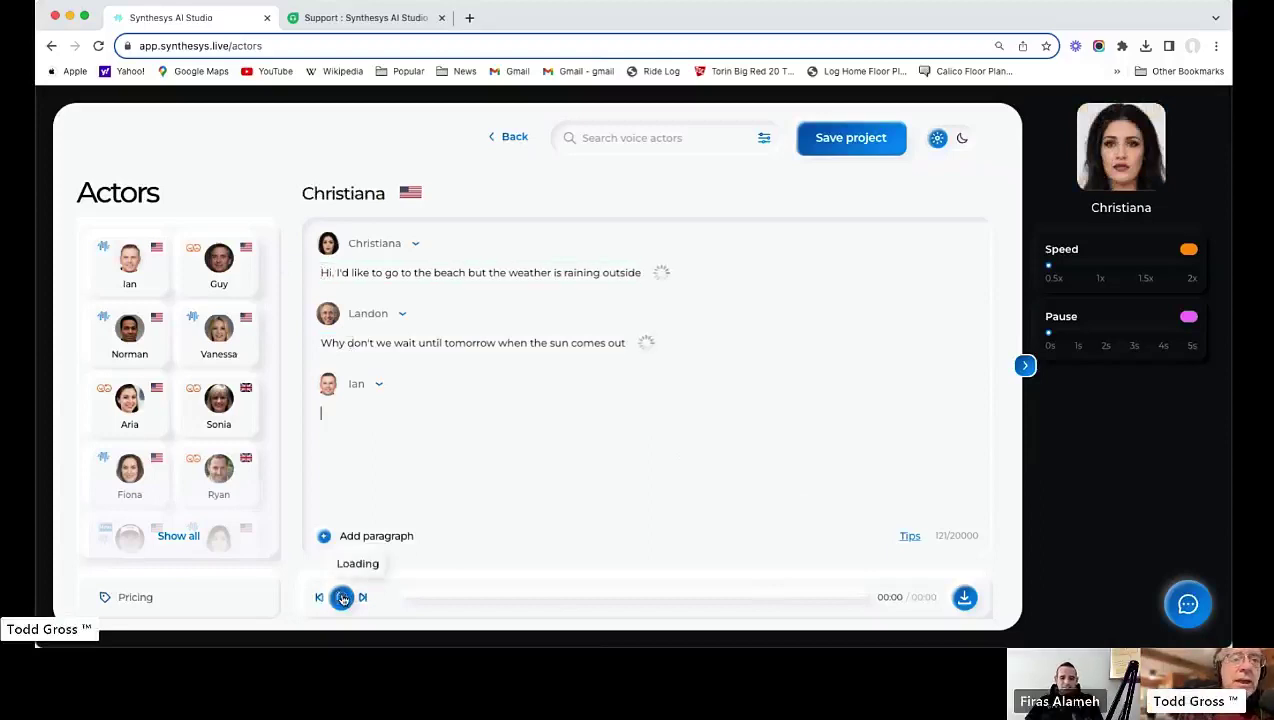
pyautogui.click(321, 274)
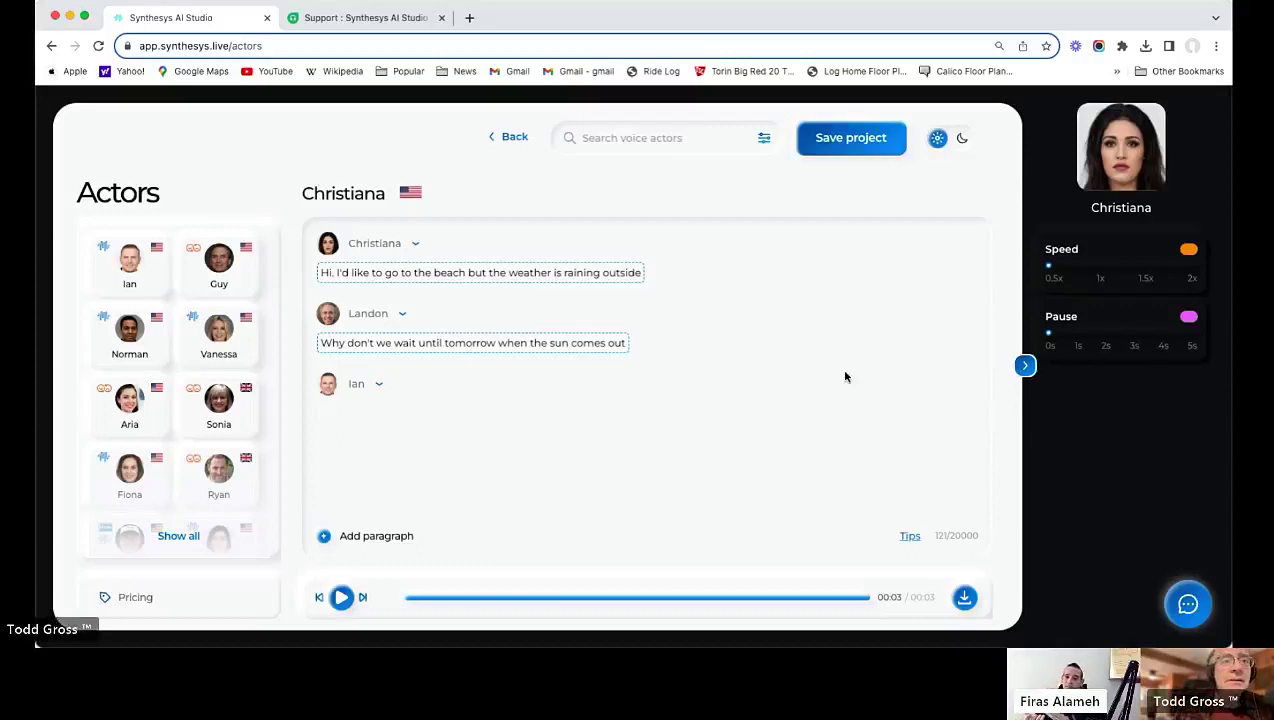
pyautogui.click(319, 271)
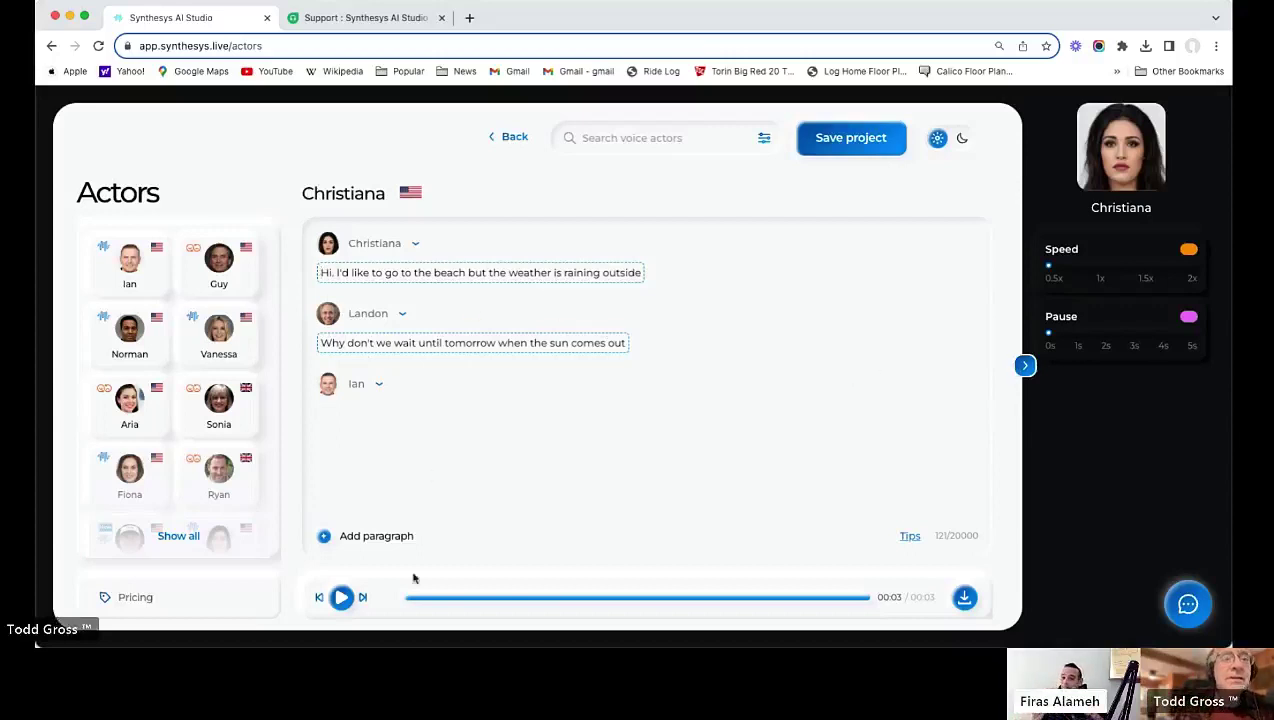
pyautogui.click(341, 597)
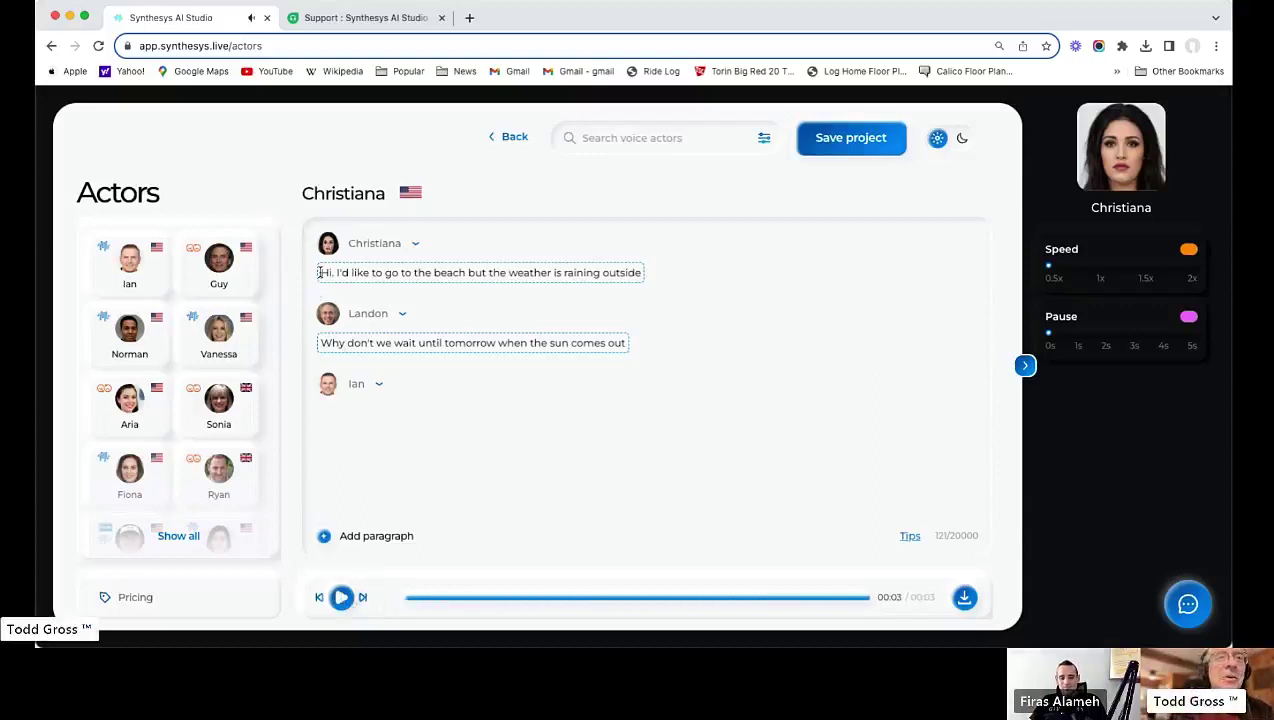
pyautogui.click(342, 597)
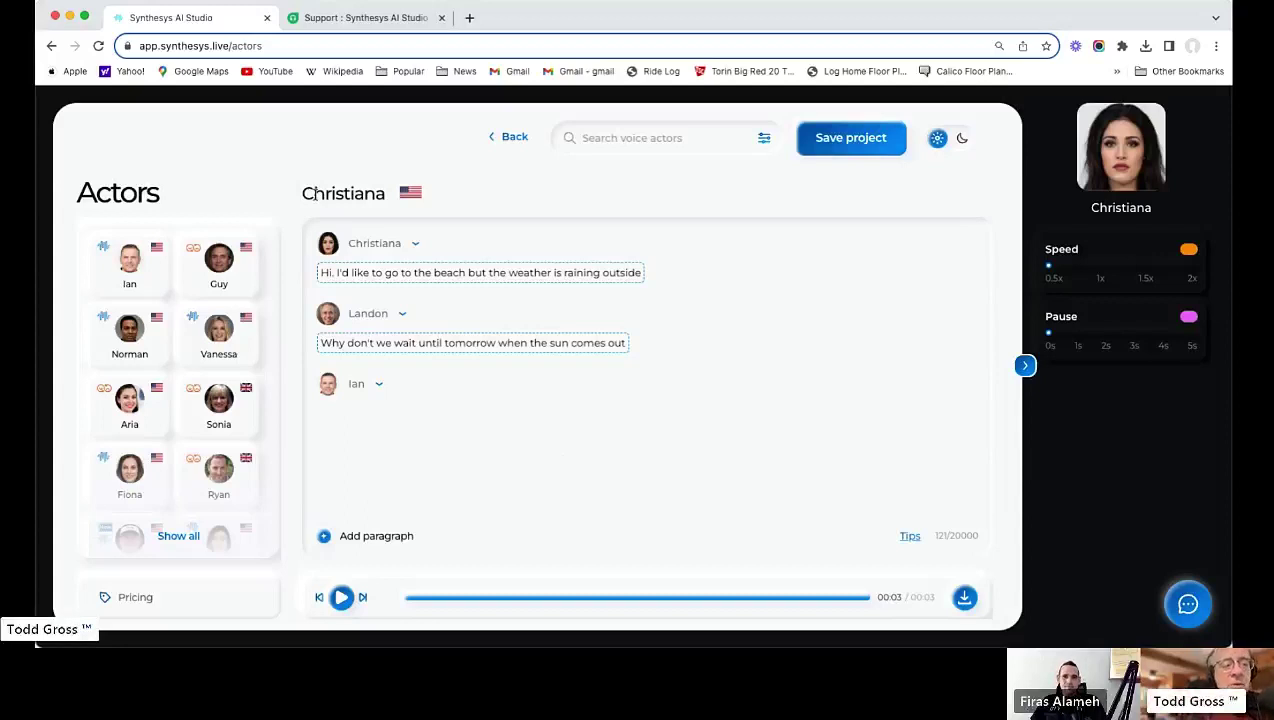
# - Return to the home page and open the AI Humans text-to-video editor
pyautogui.click(53, 47)
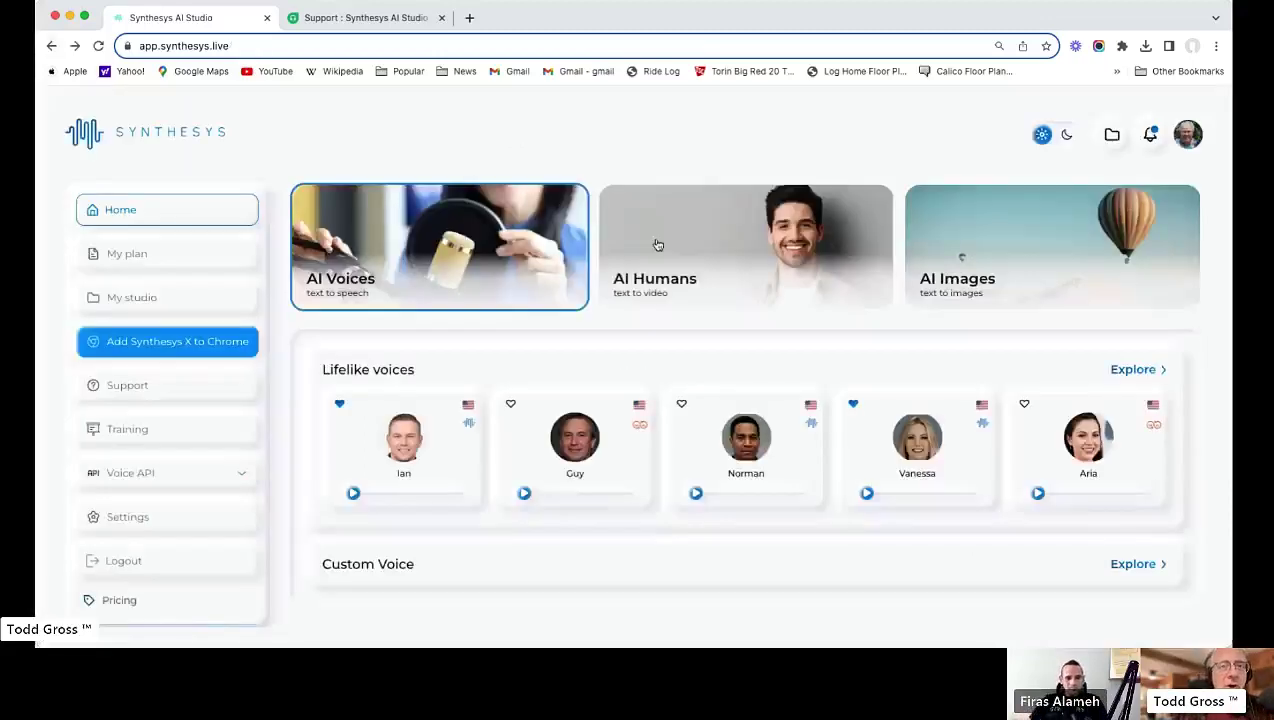
pyautogui.click(655, 244)
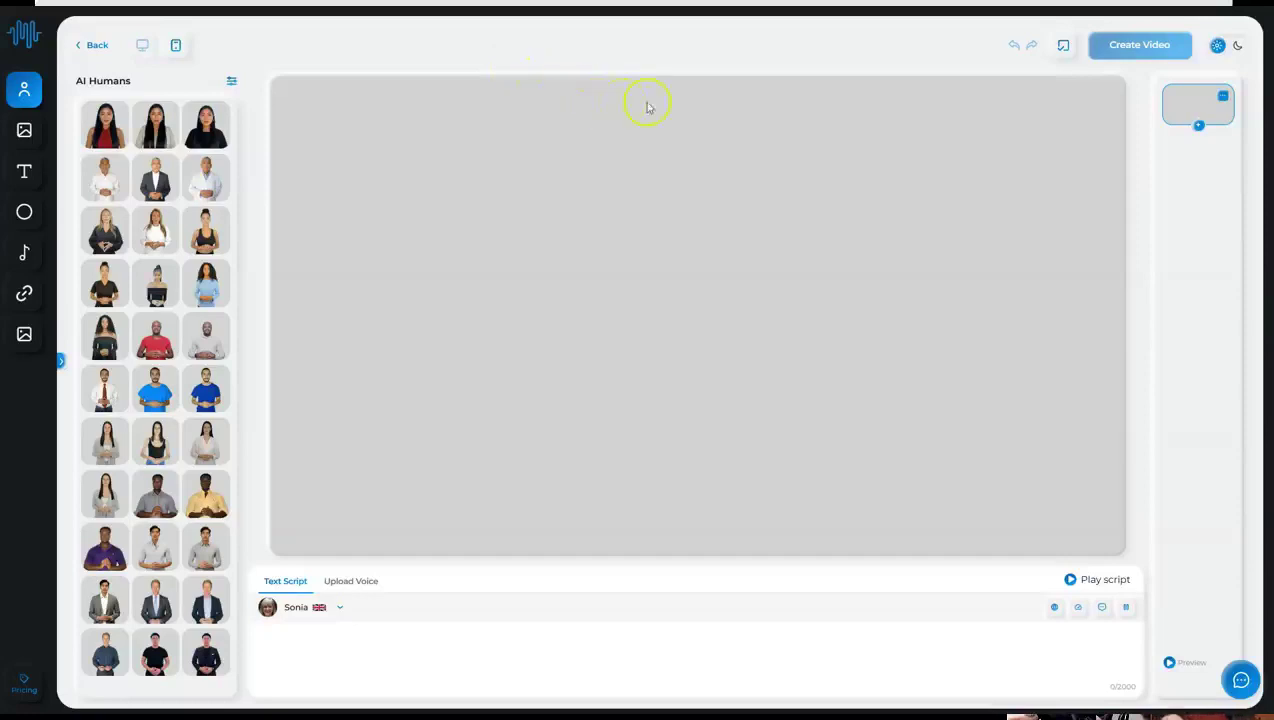
# - Add three more blank scenes after the first scene of the video
pyautogui.click(1197, 126)
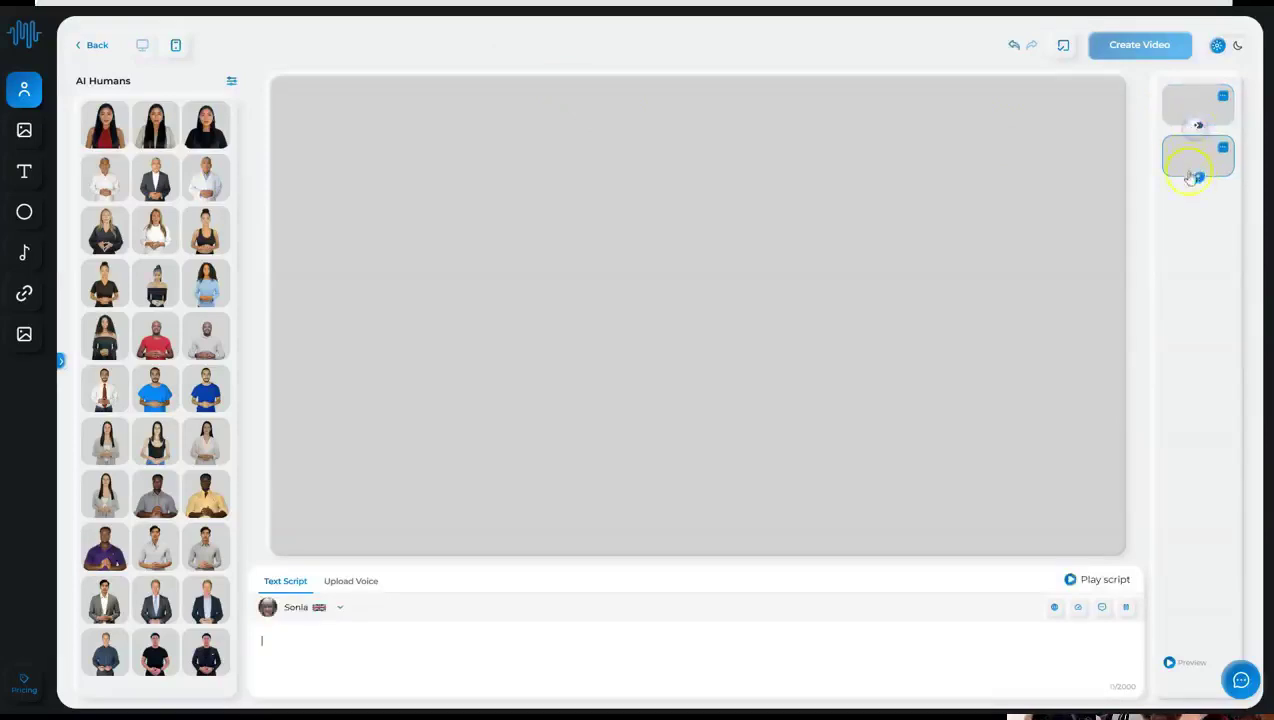
pyautogui.click(1198, 177)
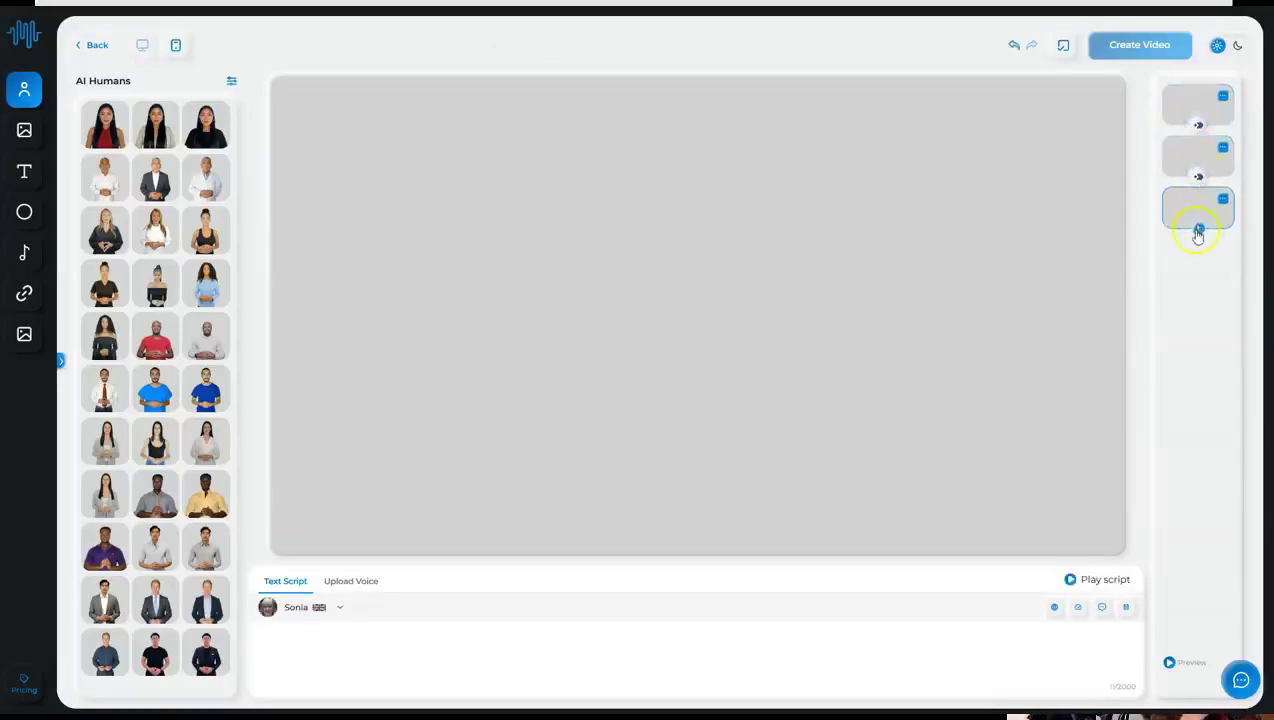
pyautogui.click(1198, 231)
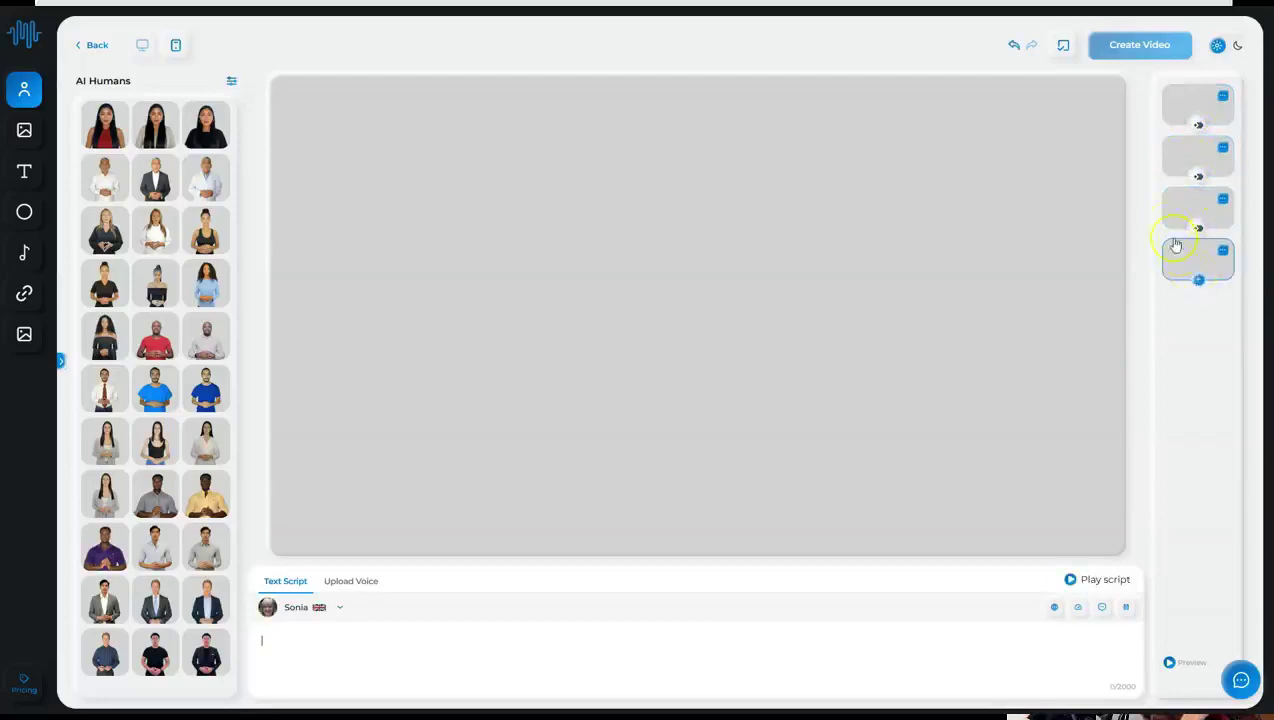
# - Place the AI human with long black hair and a red top in the first scene
pyautogui.click(1180, 114)
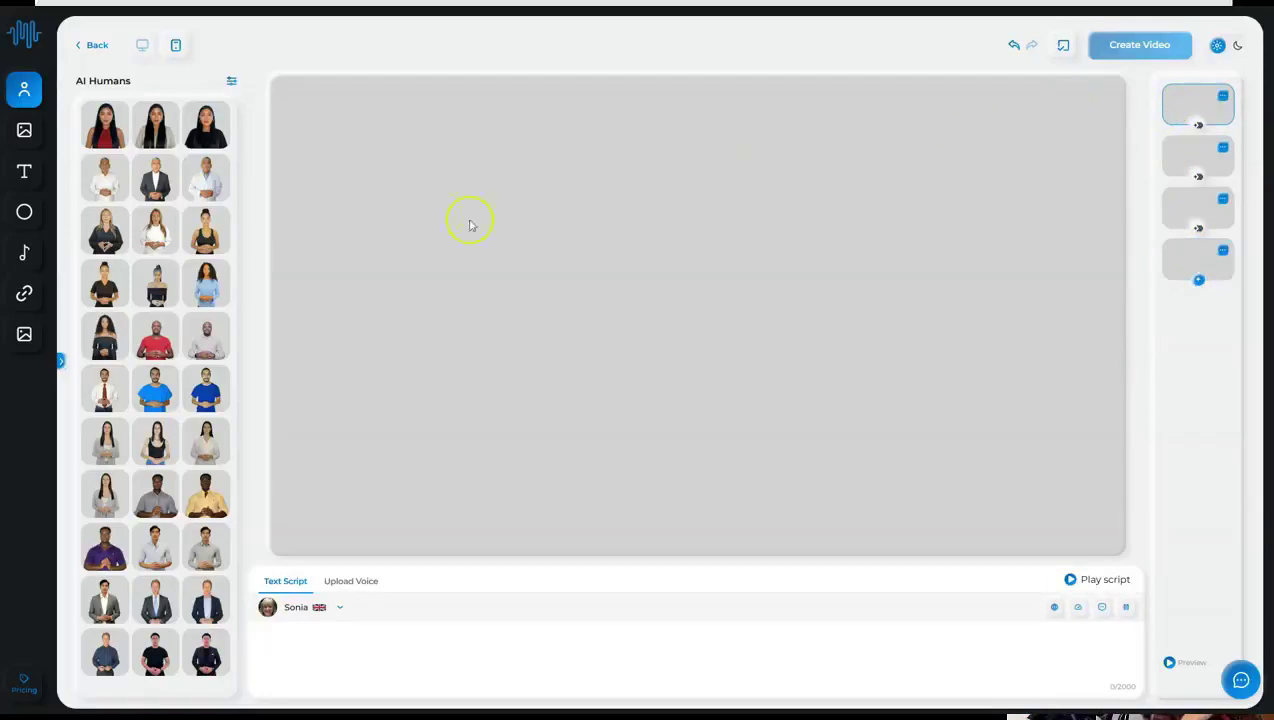
pyautogui.click(100, 142)
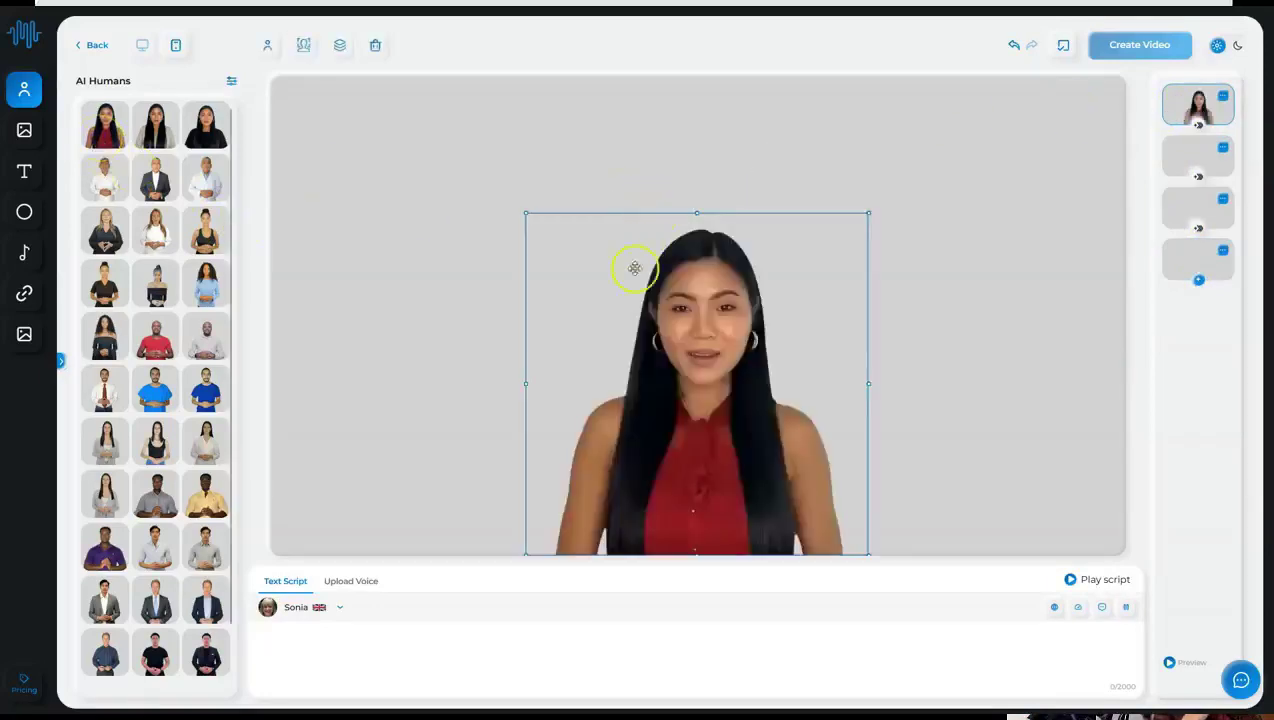
# - Place the bearded man in a white shirt and red tie in the second scene and the woman in a grey cardigan in the third
pyautogui.click(1179, 166)
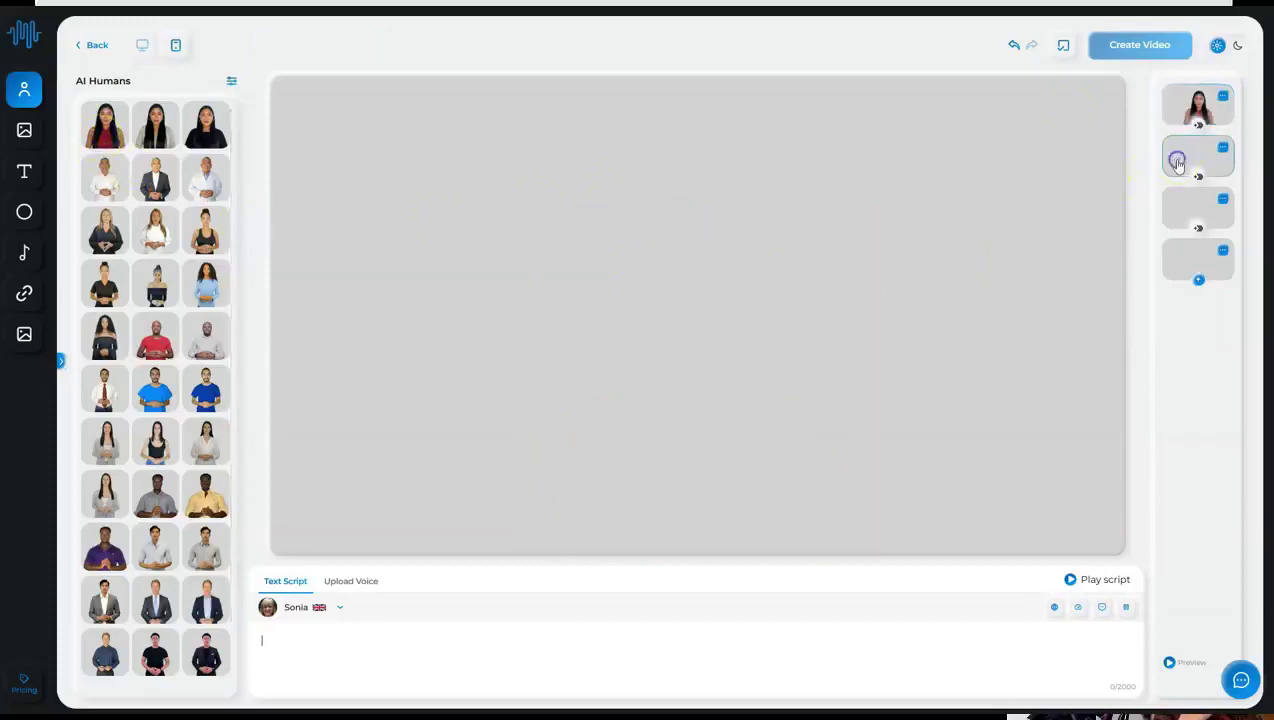
pyautogui.click(107, 390)
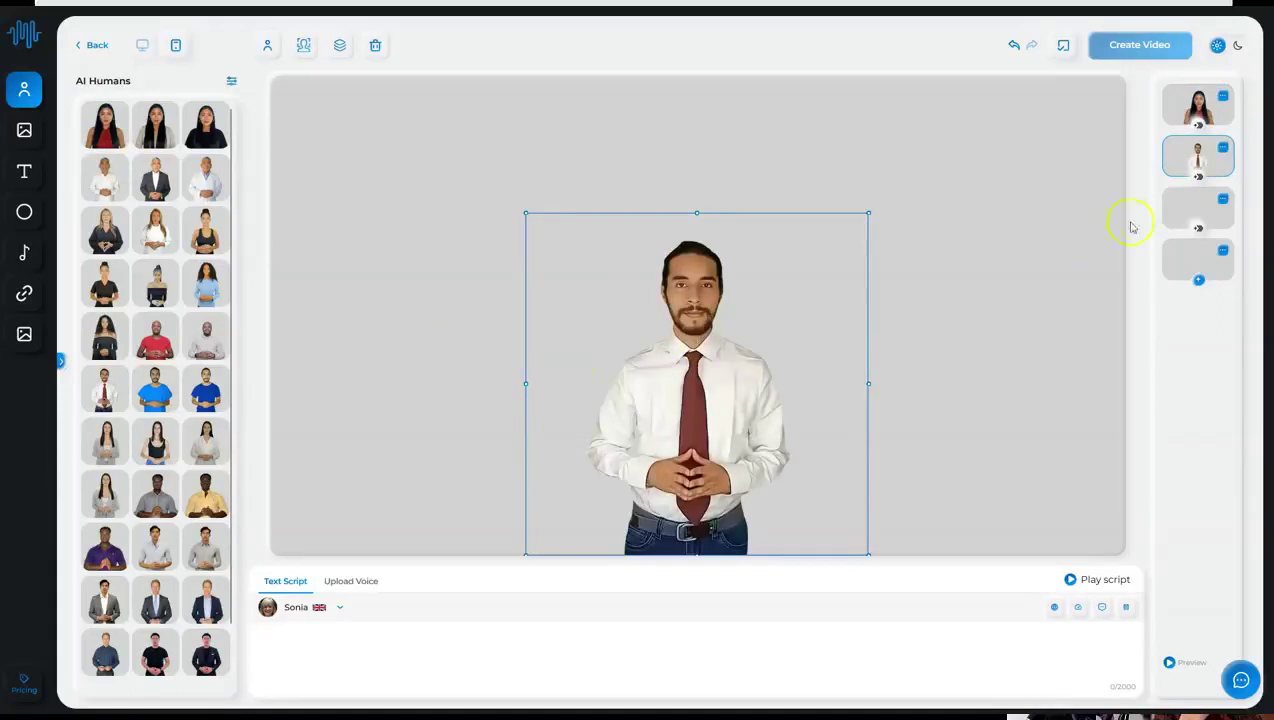
pyautogui.click(1179, 216)
pyautogui.click(101, 442)
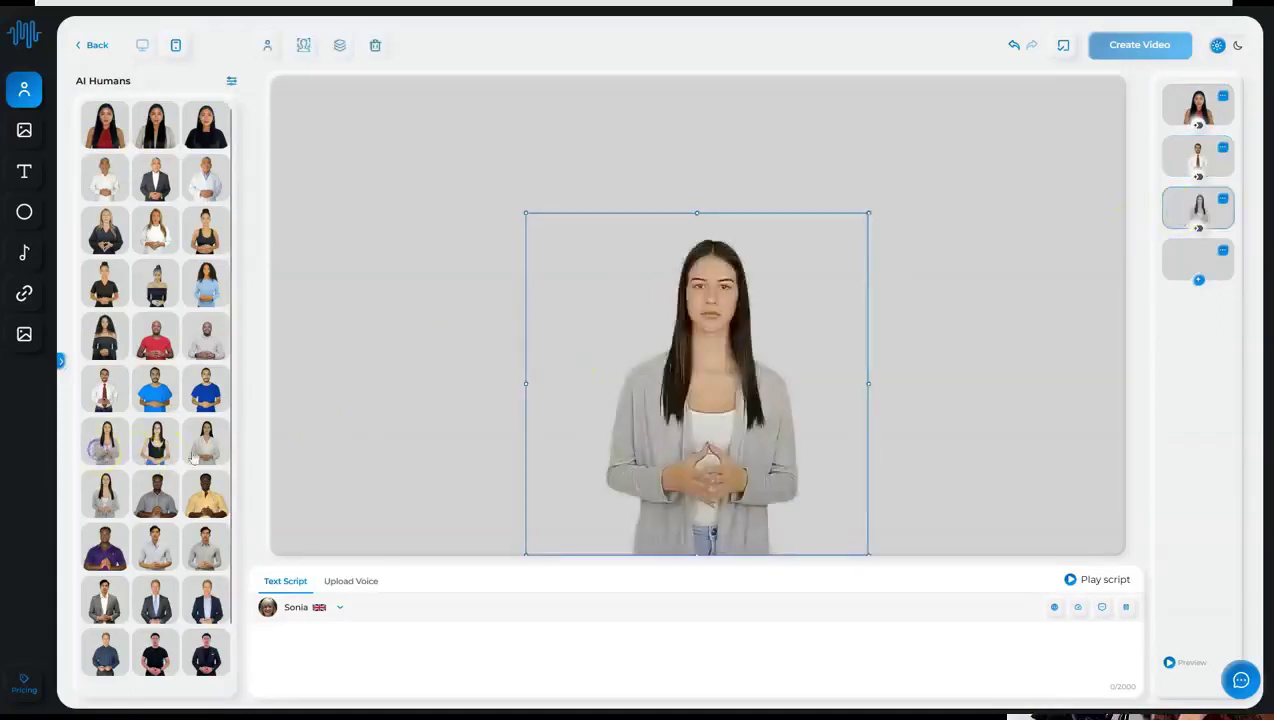
# - Place the AI human wearing a grey suit jacket and white shirt in the empty fourth scene
pyautogui.click(1180, 256)
pyautogui.scroll(-2, 187, 511)
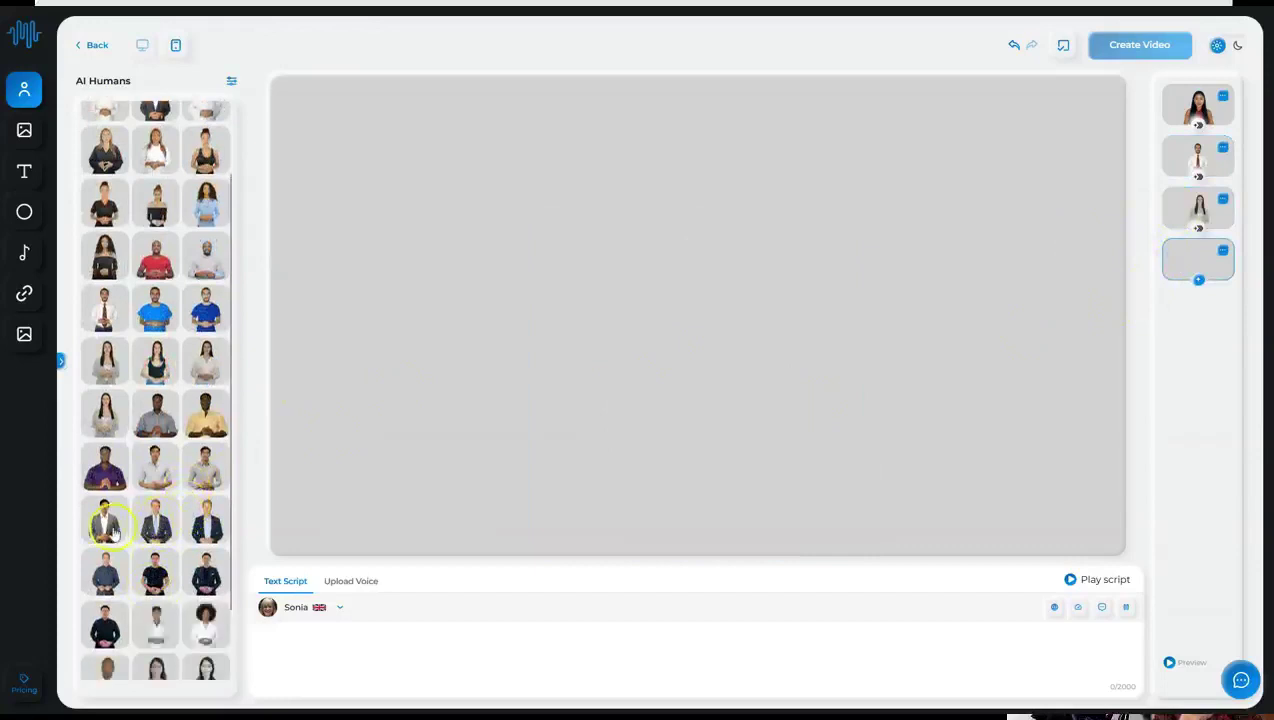
pyautogui.click(105, 521)
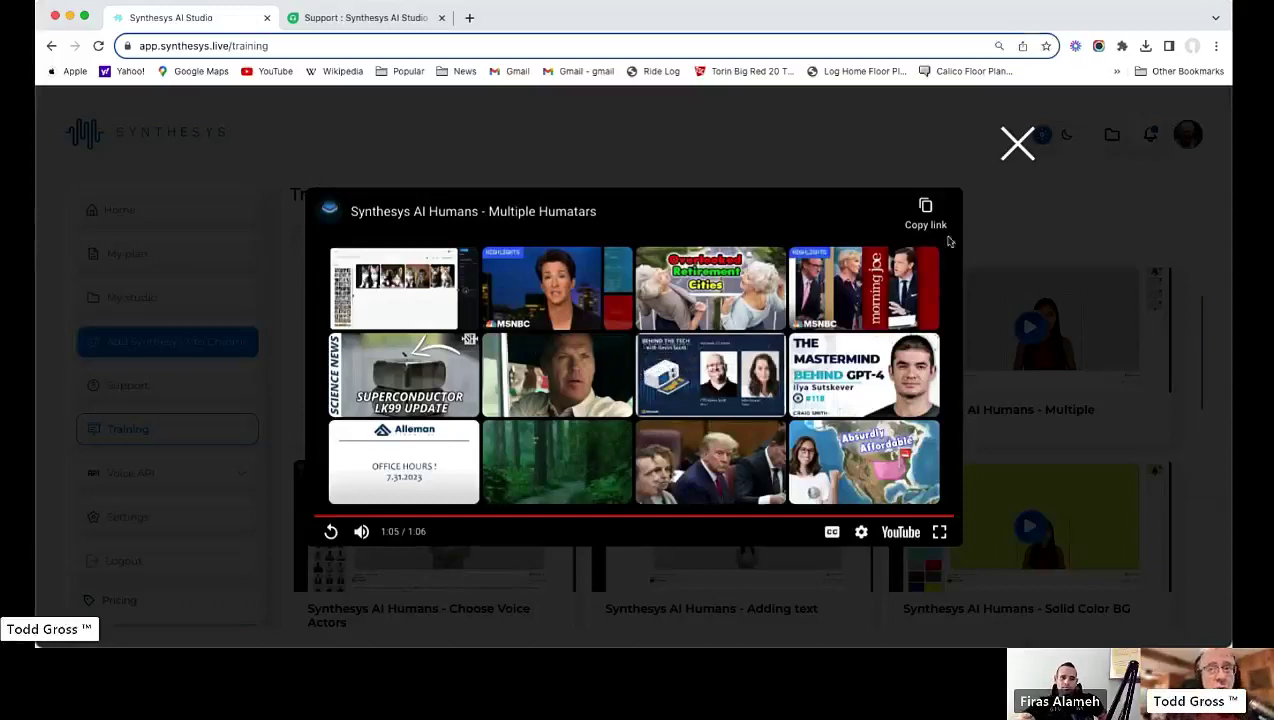
# - Close the training video, then align the Company Profile slide's AI human with the bottom edge and enlarge her to nearly the slide's full height
pyautogui.click(1018, 143)
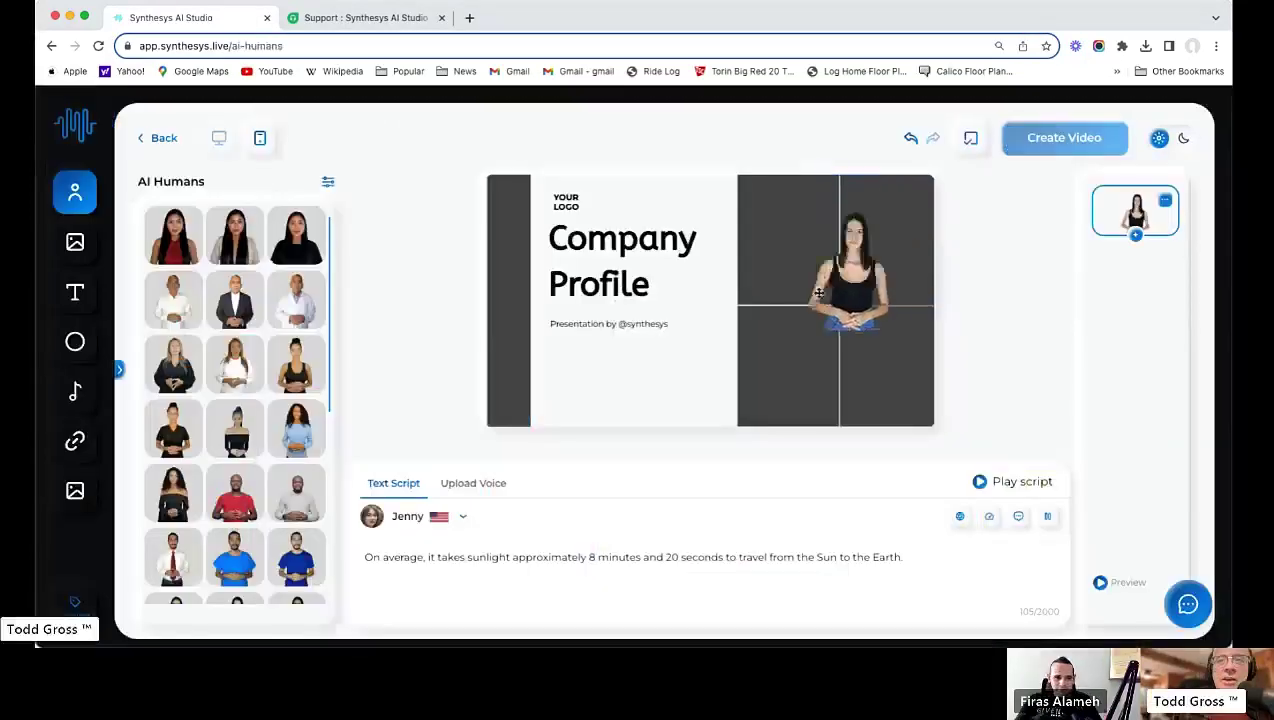
pyautogui.moveTo(819, 292); pyautogui.dragTo(733, 385)
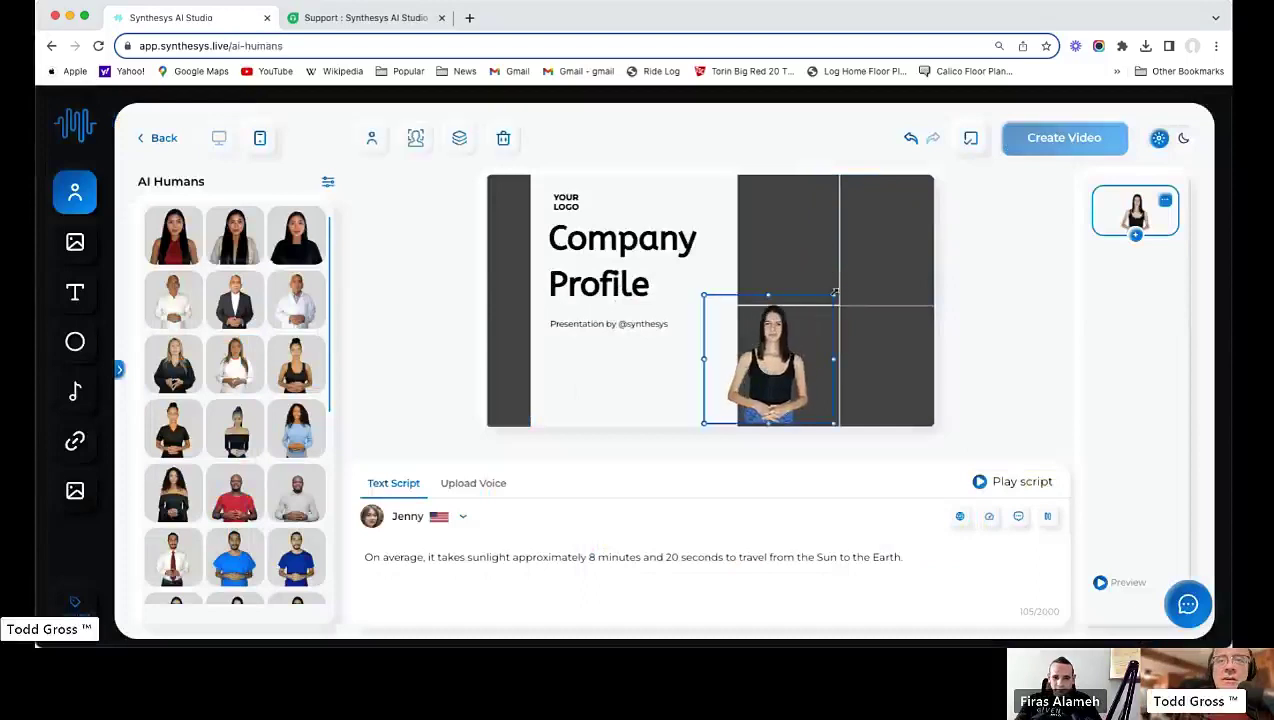
pyautogui.moveTo(835, 295); pyautogui.dragTo(978, 171)
pyautogui.click(701, 362)
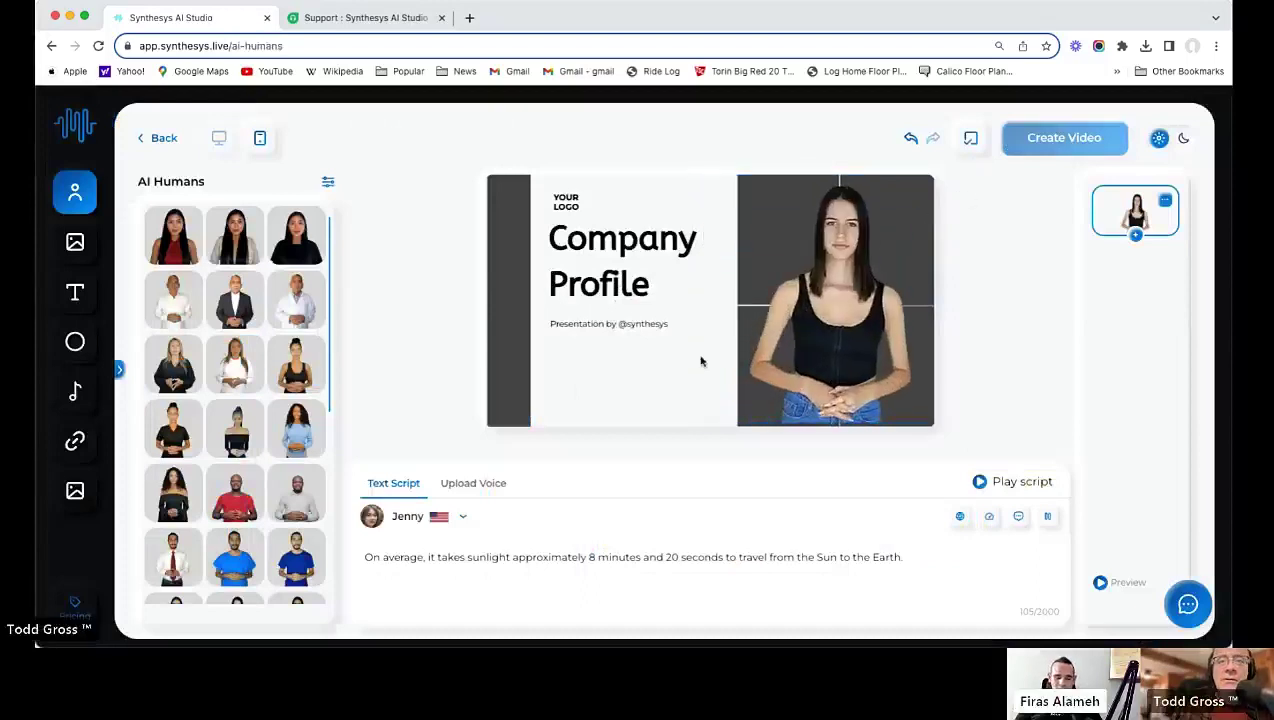